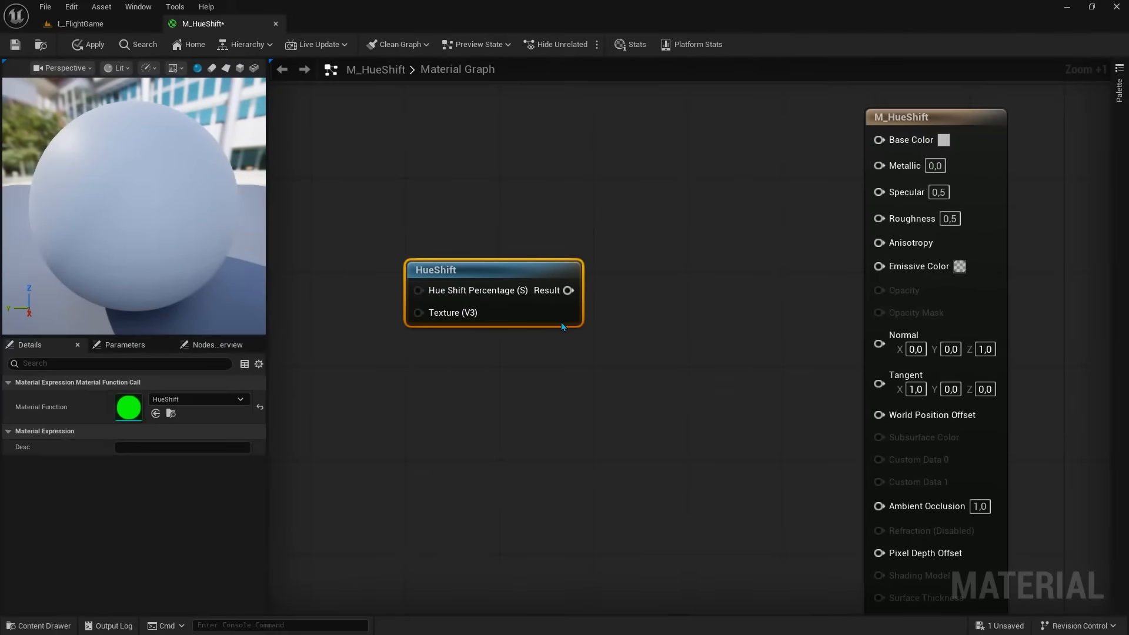
Reposition the HueShift node closer to the M_HueShift output node in the material graph.
drag(561, 322, 505, 295)
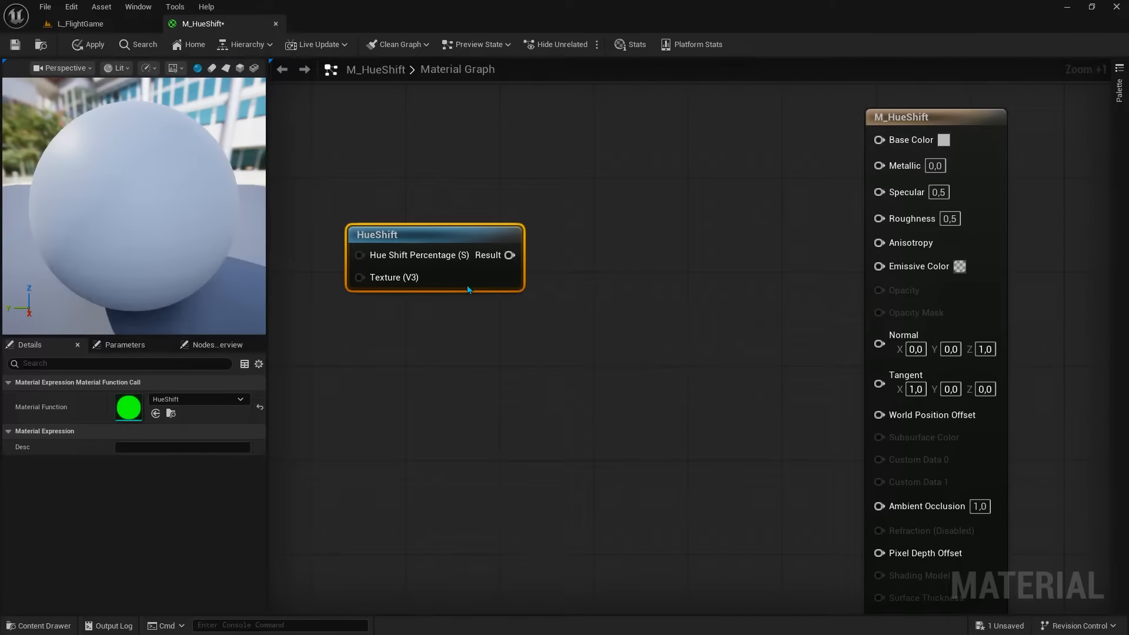
drag(468, 290, 631, 258)
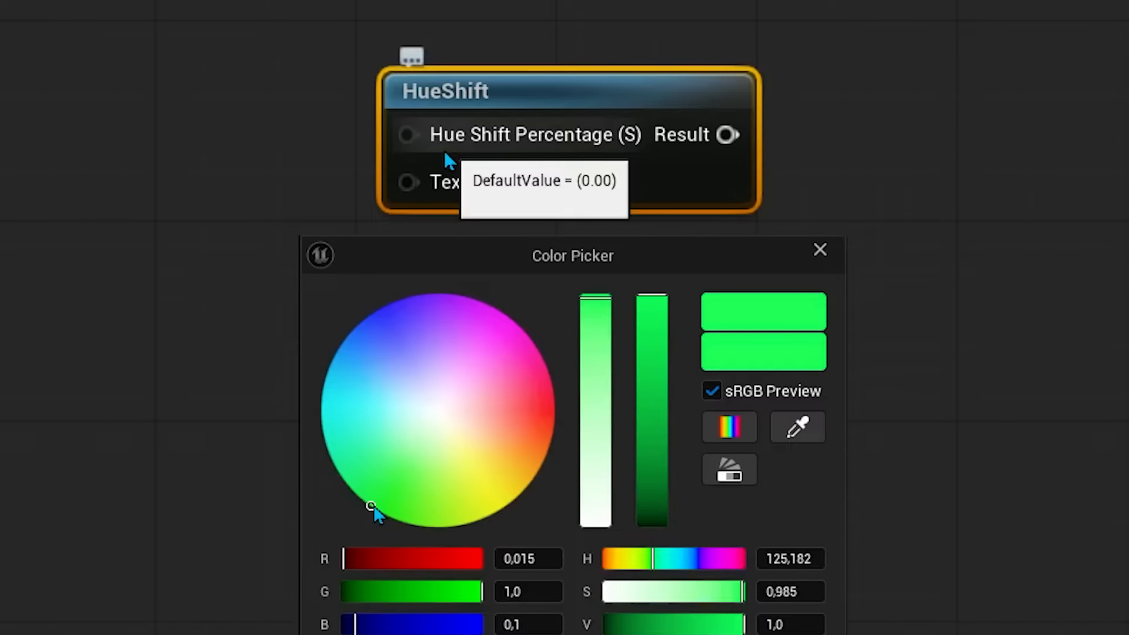
Try out different green hues and paler saturations on the color wheel.
mouse_move(371, 507)
mouse_down()
mouse_move(341, 465)
mouse_move(328, 373)
mouse_move(404, 299)
mouse_move(539, 353)
mouse_move(492, 497)
mouse_move(361, 499)
mouse_up()
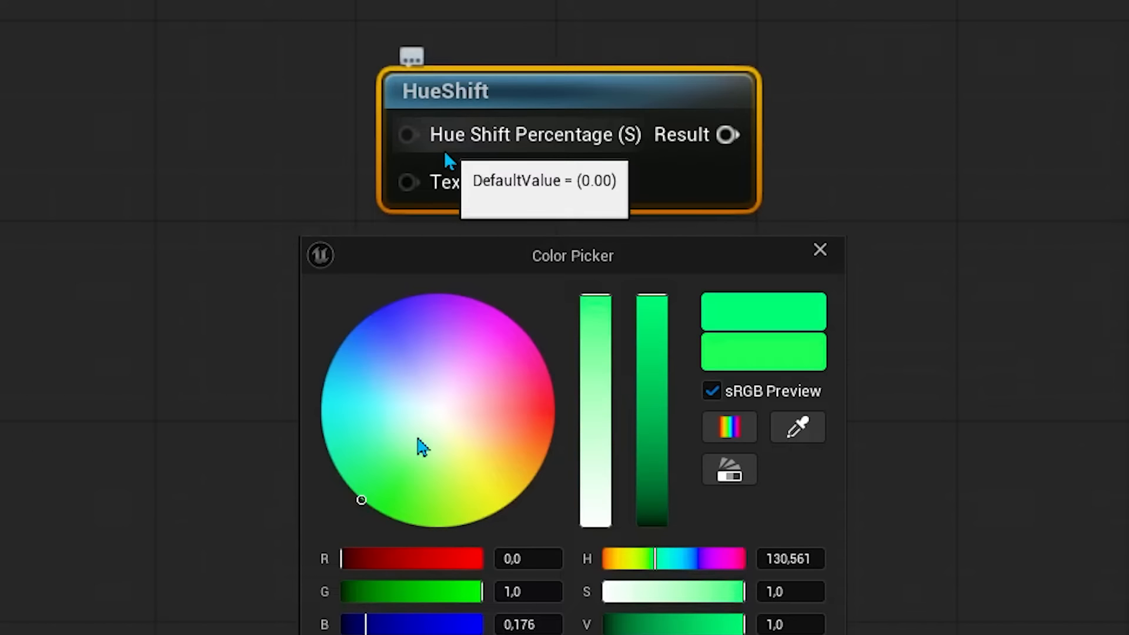
mouse_move(419, 440)
mouse_down()
mouse_move(411, 446)
mouse_move(398, 414)
mouse_move(413, 375)
mouse_move(491, 411)
mouse_move(419, 437)
mouse_up()
click(388, 474)
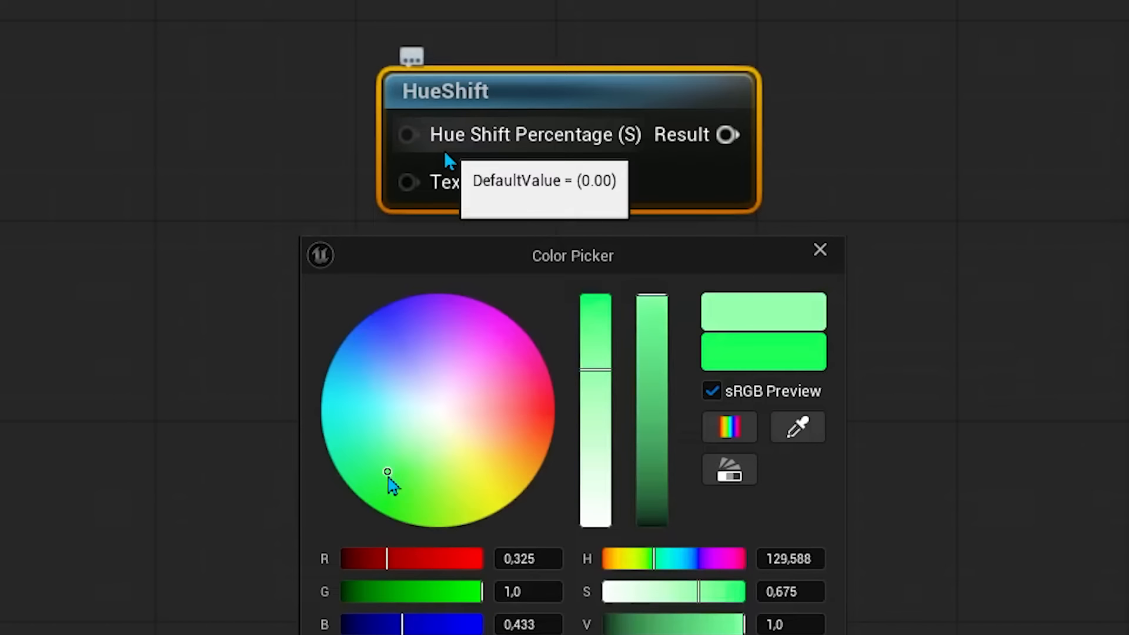
mouse_move(388, 474)
mouse_down()
mouse_move(353, 411)
mouse_move(390, 361)
mouse_move(484, 347)
mouse_move(525, 441)
mouse_move(398, 474)
mouse_move(382, 466)
mouse_up()
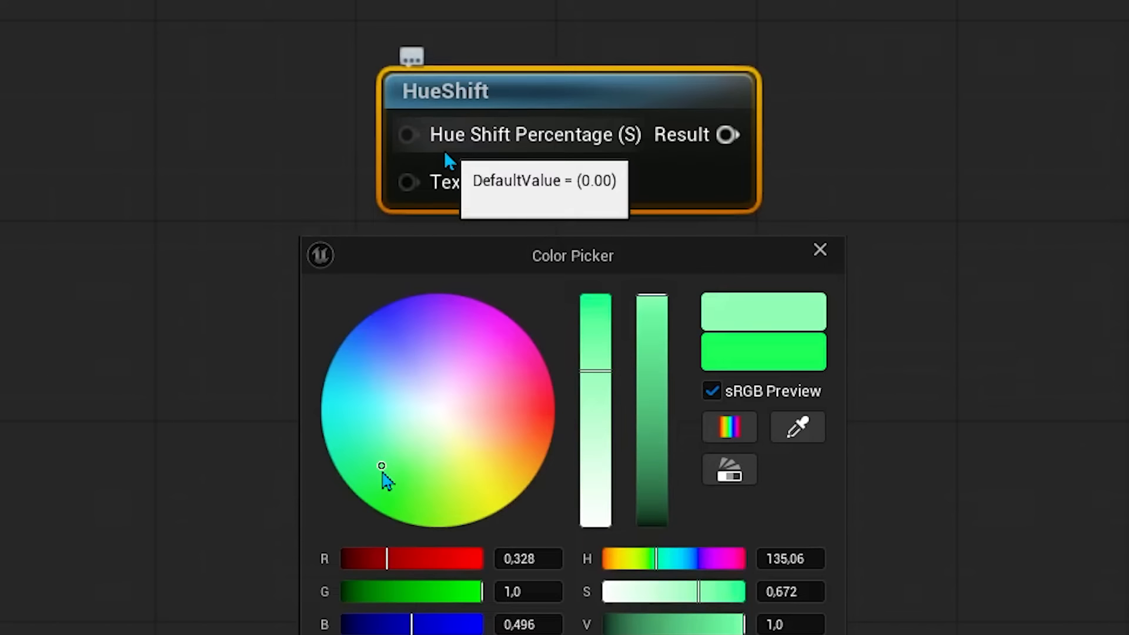
mouse_move(441, 416)
mouse_down()
mouse_move(423, 416)
mouse_move(438, 412)
mouse_up()
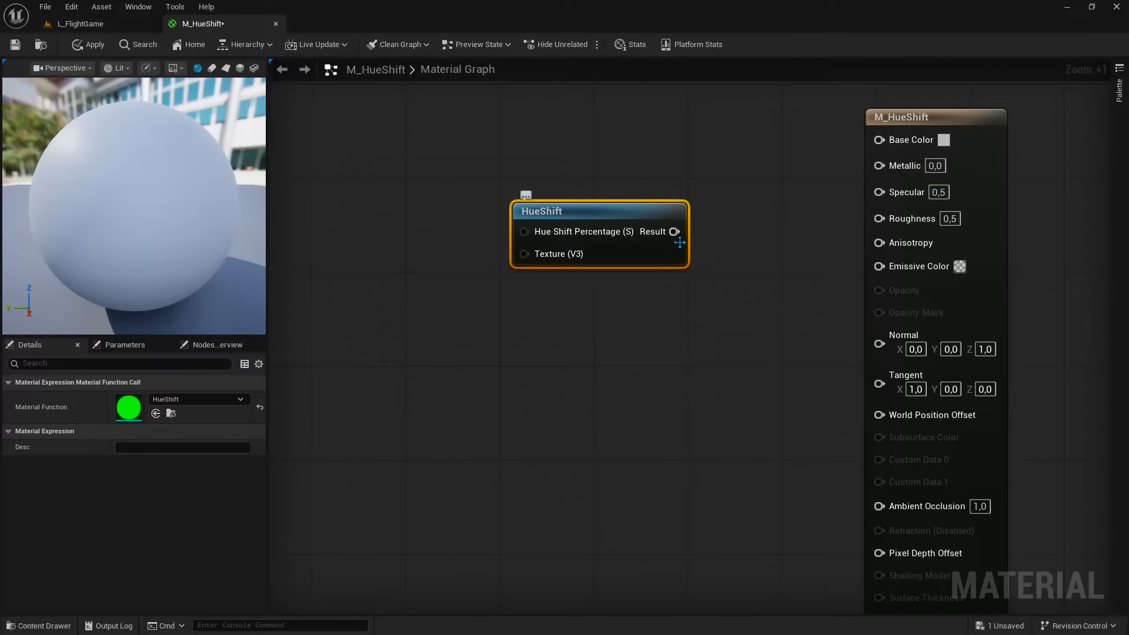
Connect the HueShift node's Result output to the material's Base Color input.
drag(675, 231, 889, 151)
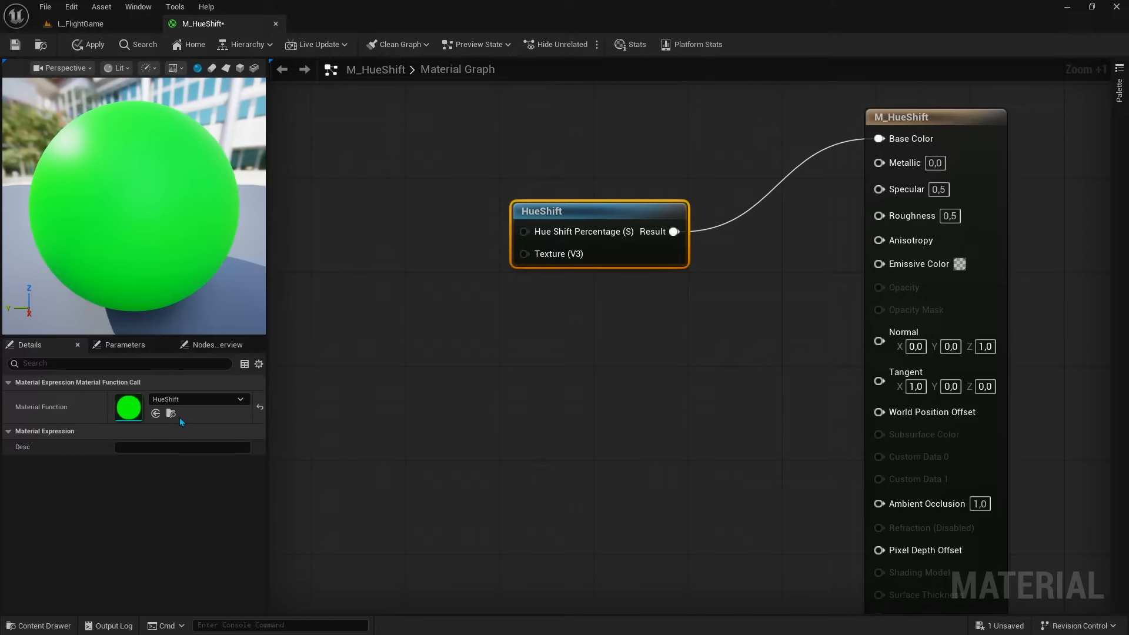
Promote the HueShift node's Hue Shift Percentage input to a parameter, space the nodes apart and set the parameter's default value to 1.0.
right_click(525, 239)
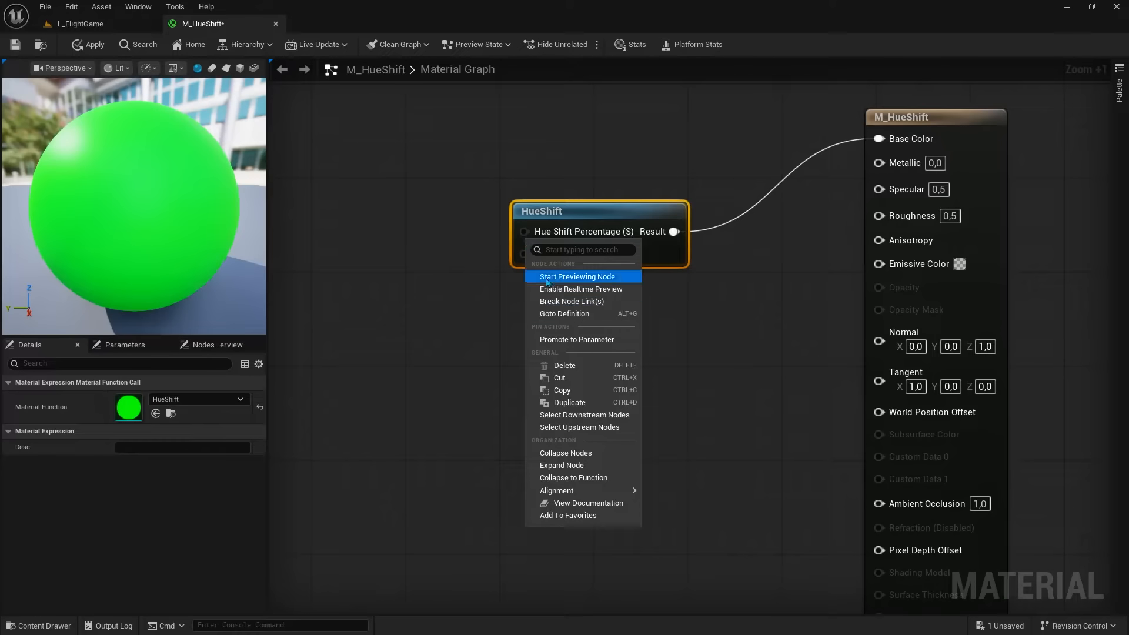
click(566, 337)
drag(470, 228, 387, 205)
drag(568, 219, 612, 208)
click(472, 235)
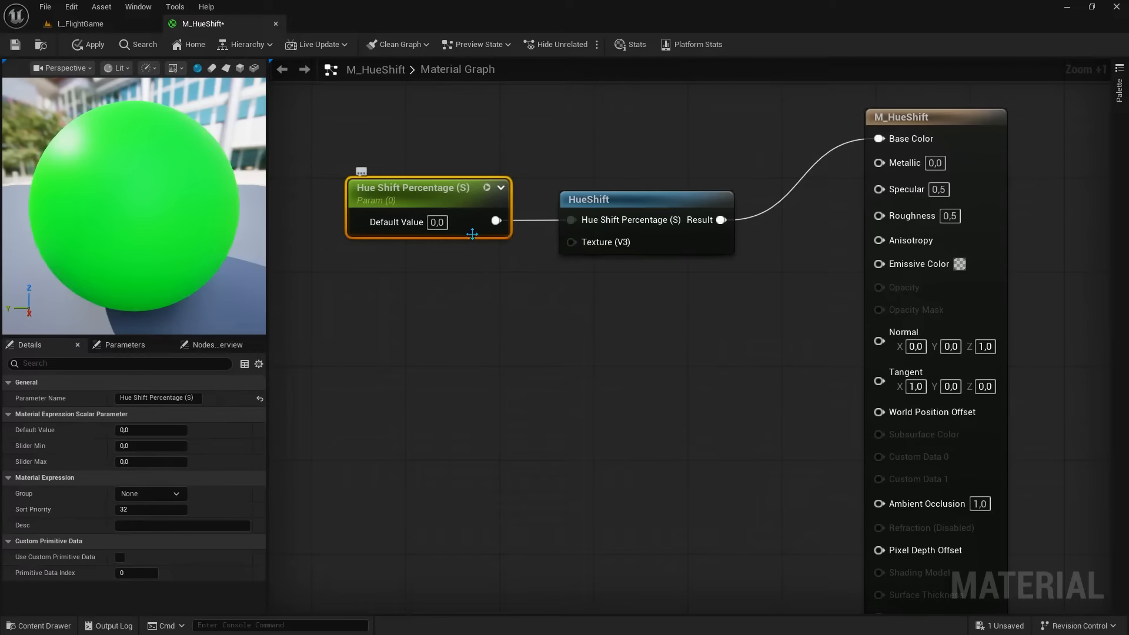
mouse_move(147, 429)
mouse_down()
mouse_move(381, 429)
mouse_move(153, 430)
mouse_up()
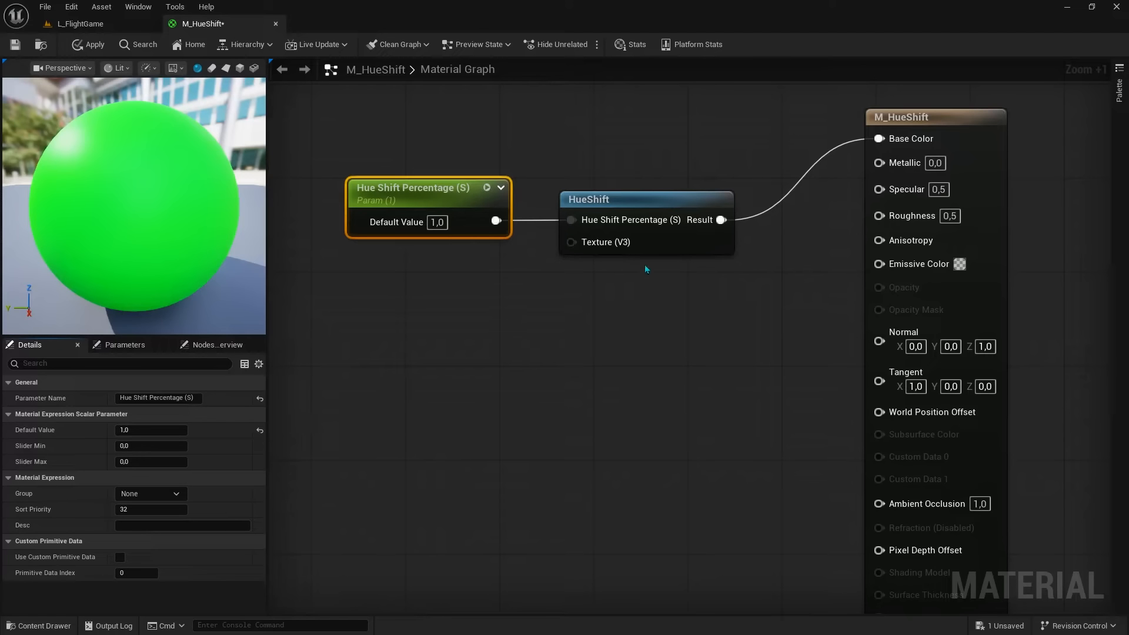
Move the HueShift node closer to the material output and delete the Hue Shift Percentage parameter node.
drag(645, 251, 704, 252)
right_drag(650, 303, 724, 280)
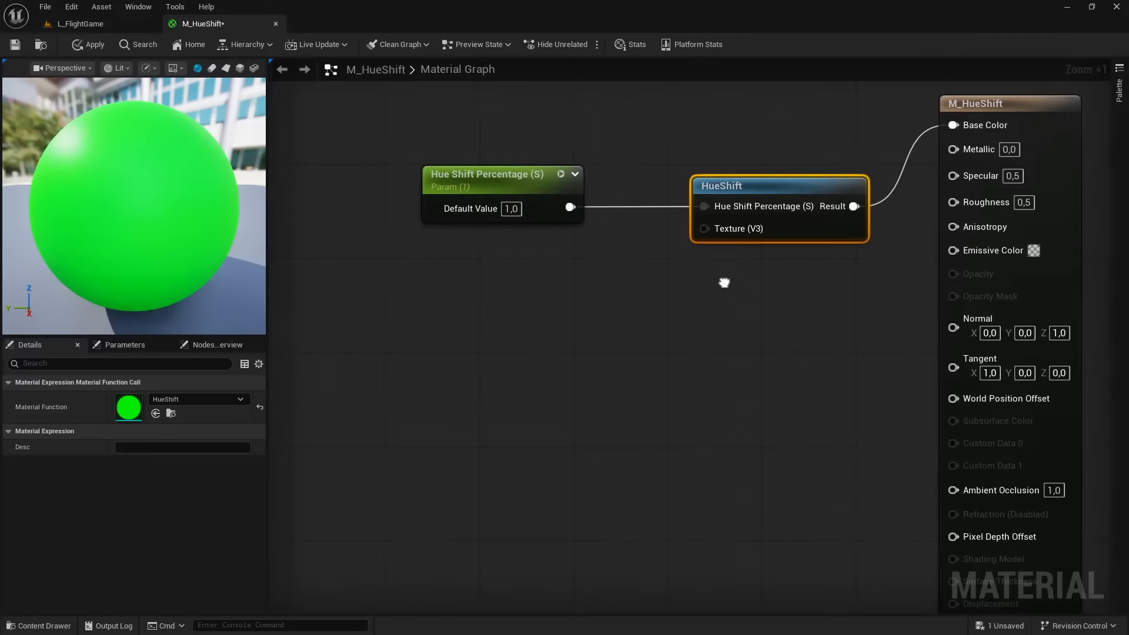
click(500, 194)
key(Delete)
Add a Time node and connect it to the HueShift node's Hue Shift Percentage input.
right_click(328, 166)
text(time)
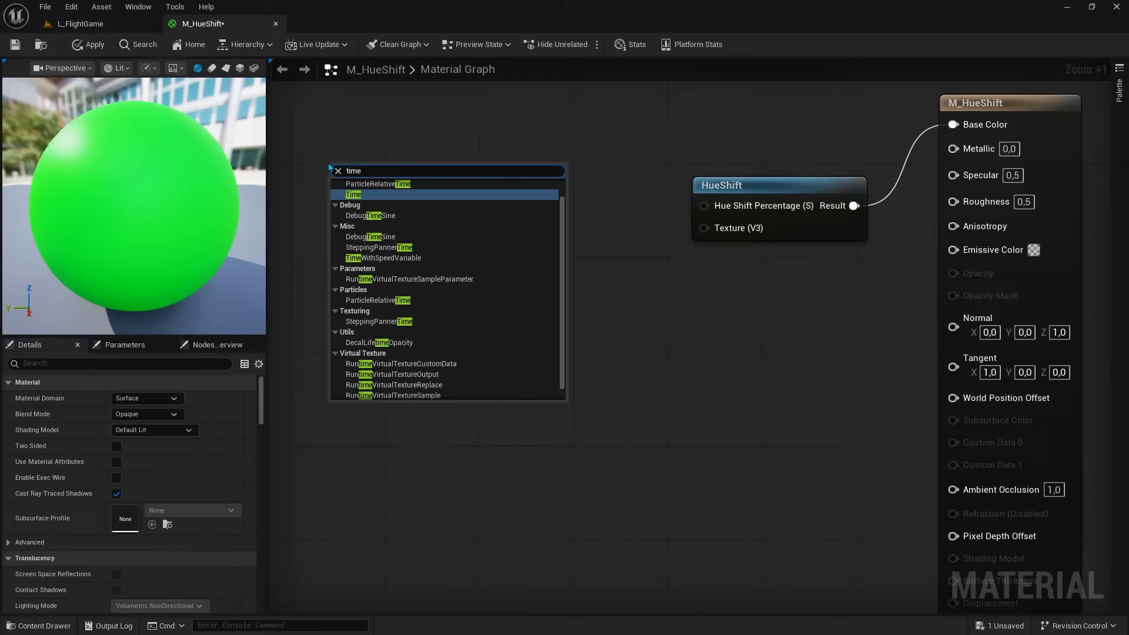
click(353, 195)
drag(405, 195, 701, 206)
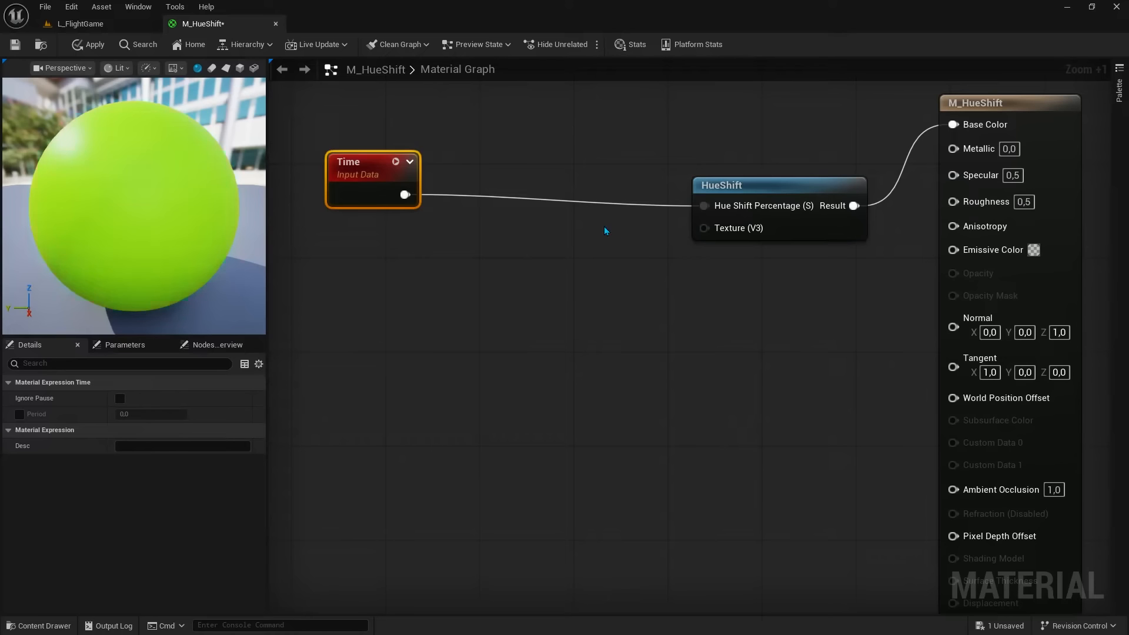
Insert a Divide node with B set to 10 between the Time node and the Hue Shift Percentage input.
drag(405, 195, 435, 218)
text(divide)
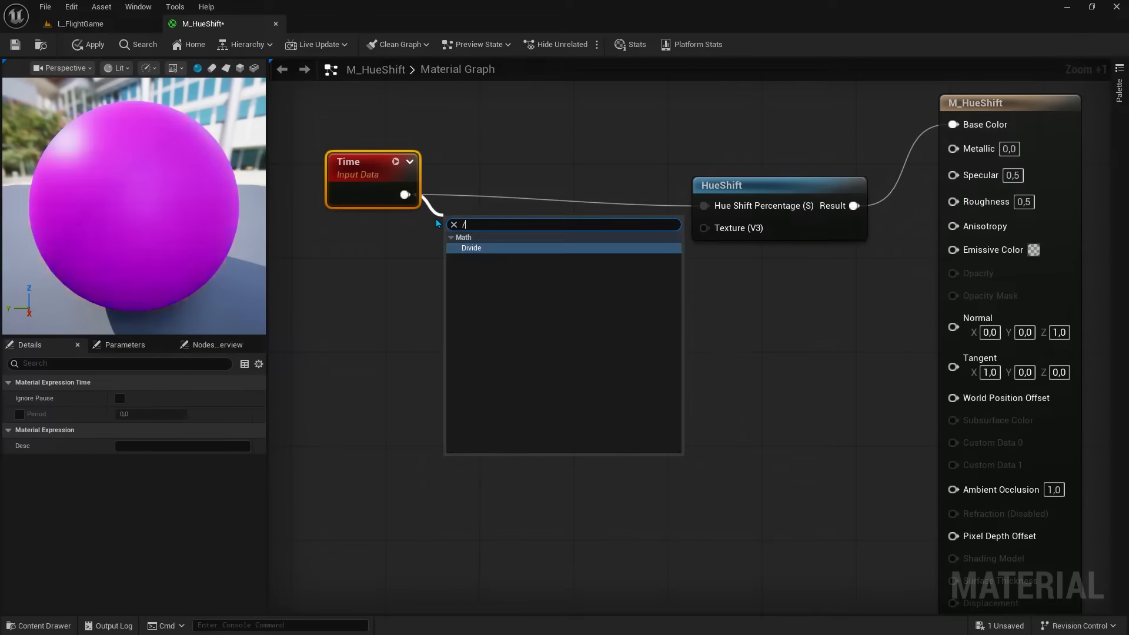
key(Return)
text(10)
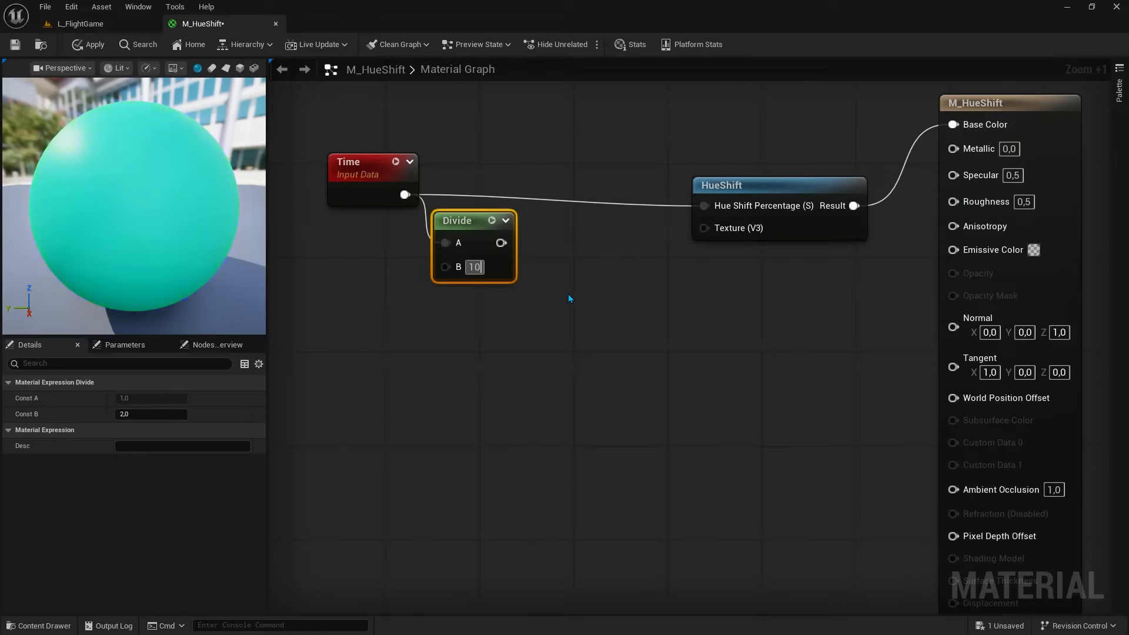
key(Return)
drag(509, 243, 704, 206)
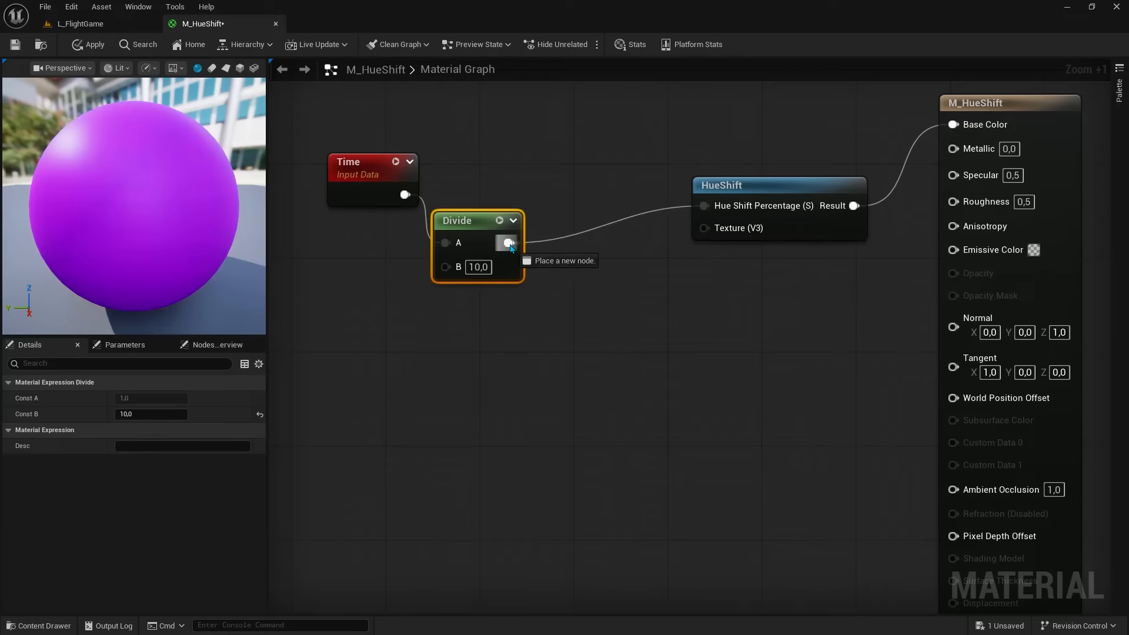
Insert a Sine node between the Divide node and the HueShift node's Hue Shift Percentage input.
drag(508, 243, 545, 278)
text(sine)
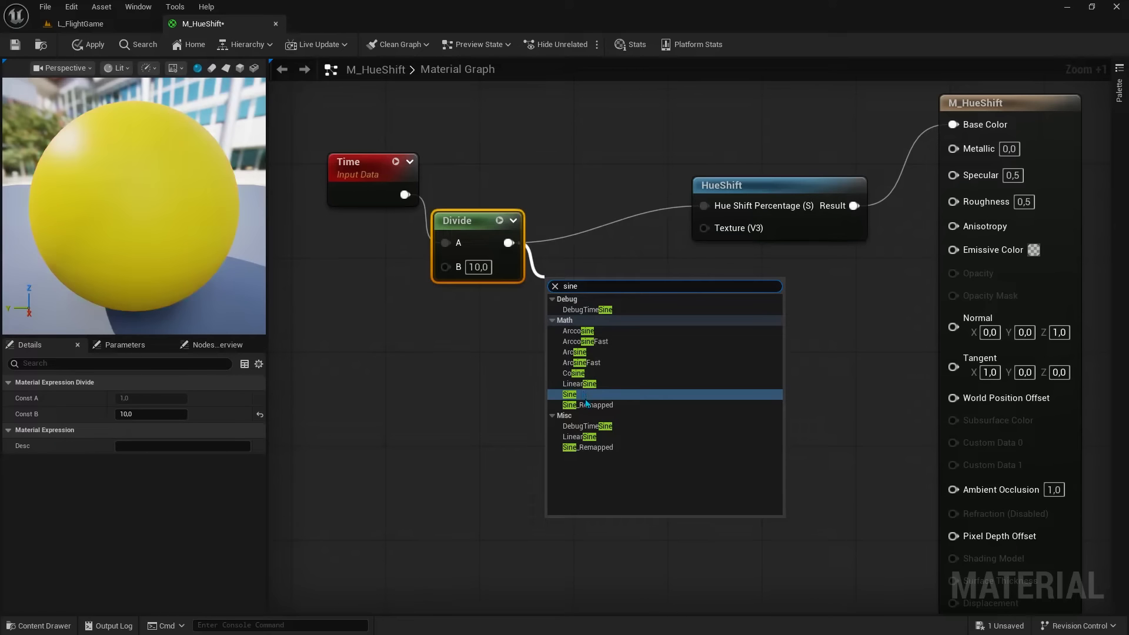
click(586, 399)
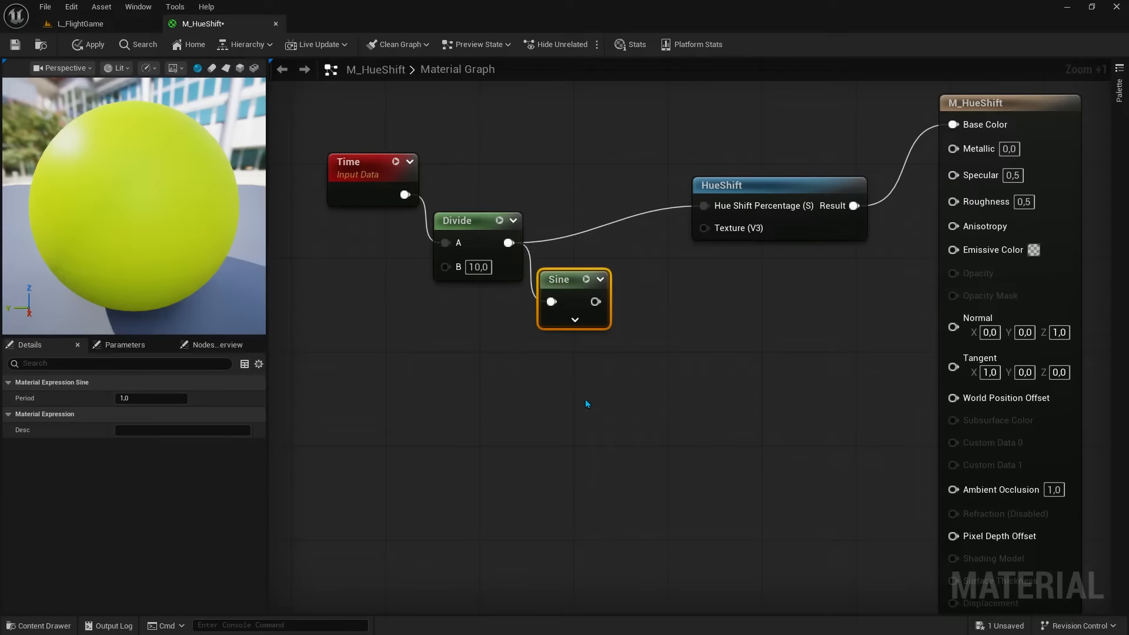
drag(595, 301, 706, 206)
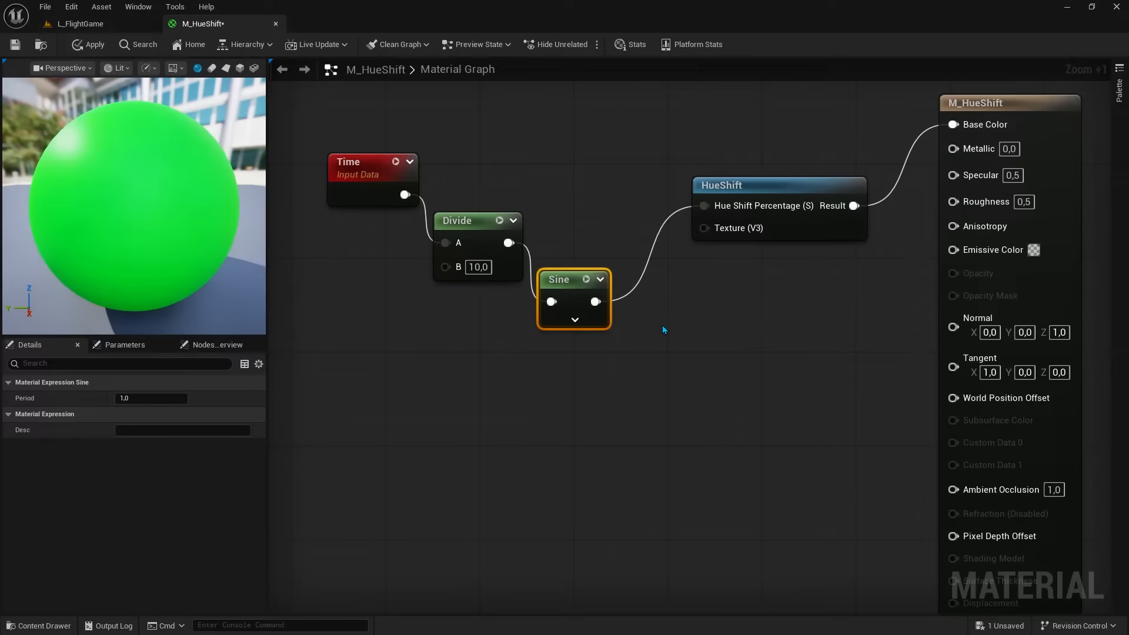
Insert a second Divide node with B set to 5 between the Sine node and the Hue Shift Percentage input.
drag(595, 301, 639, 316)
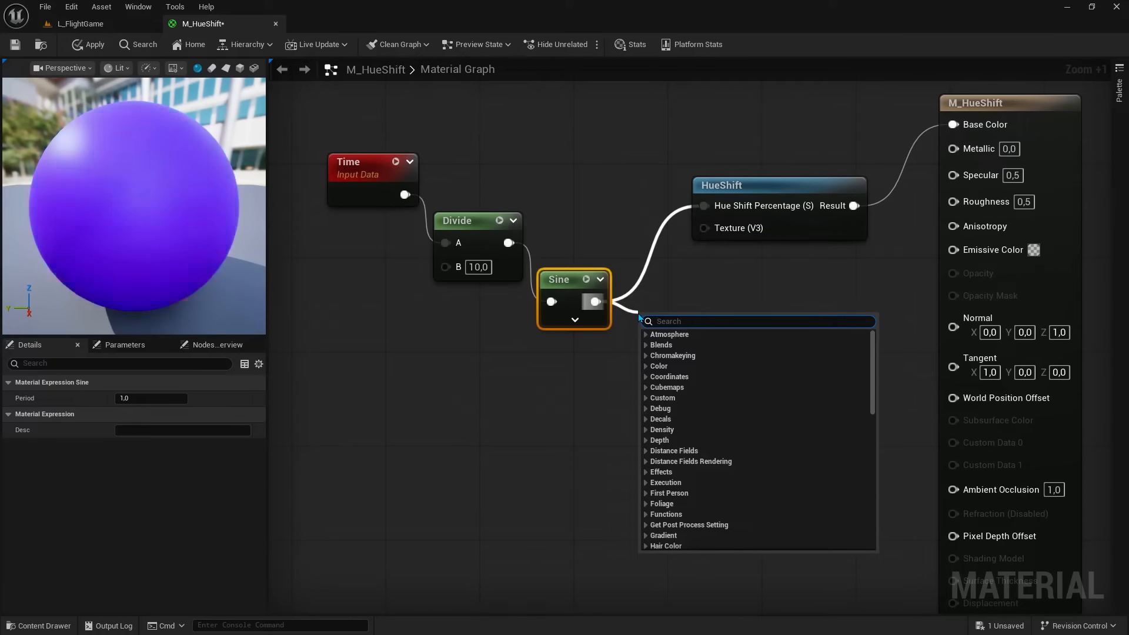
text(divide)
key(Return)
click(675, 361)
text(5)
click(728, 376)
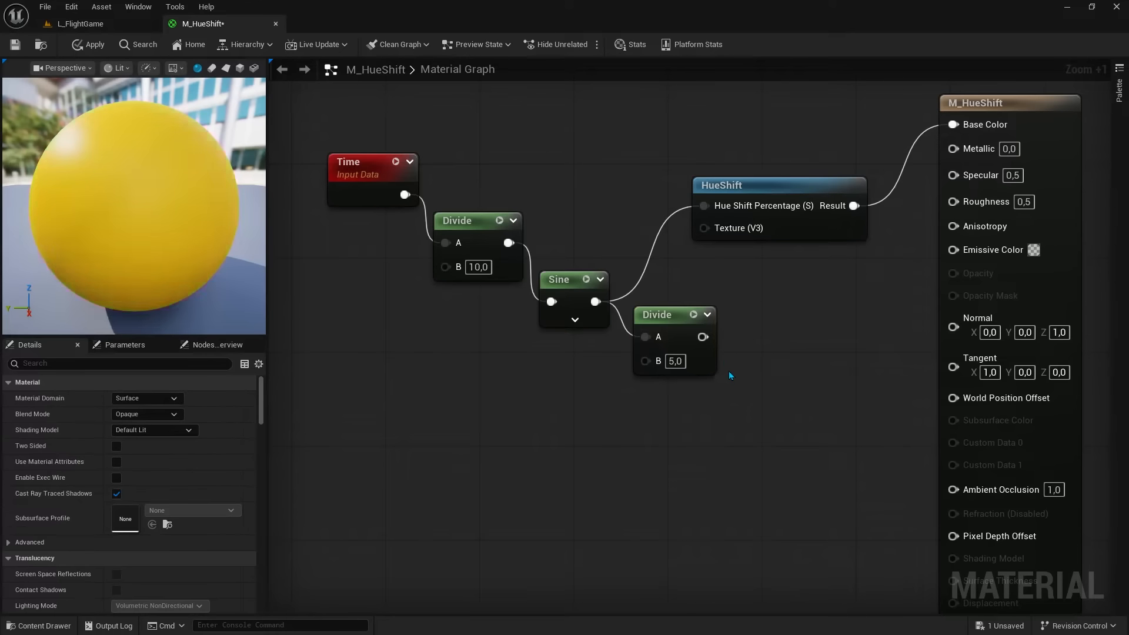
drag(702, 337, 704, 205)
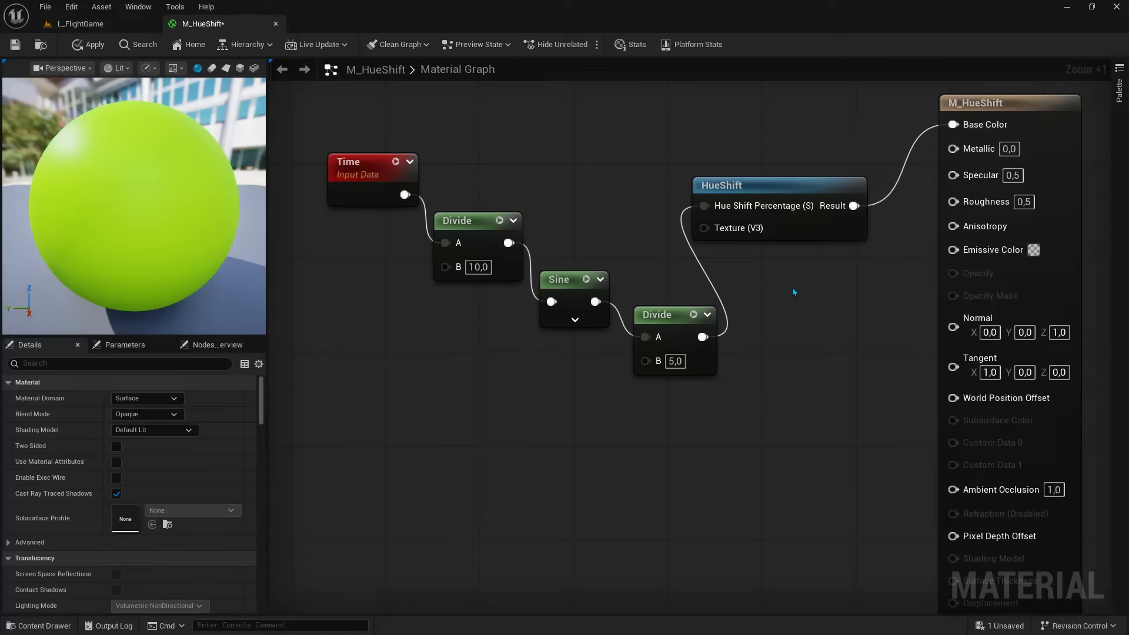
Set the B value of the Divide node after the Sine node to 10.
click(675, 361)
text(10)
key(Return)
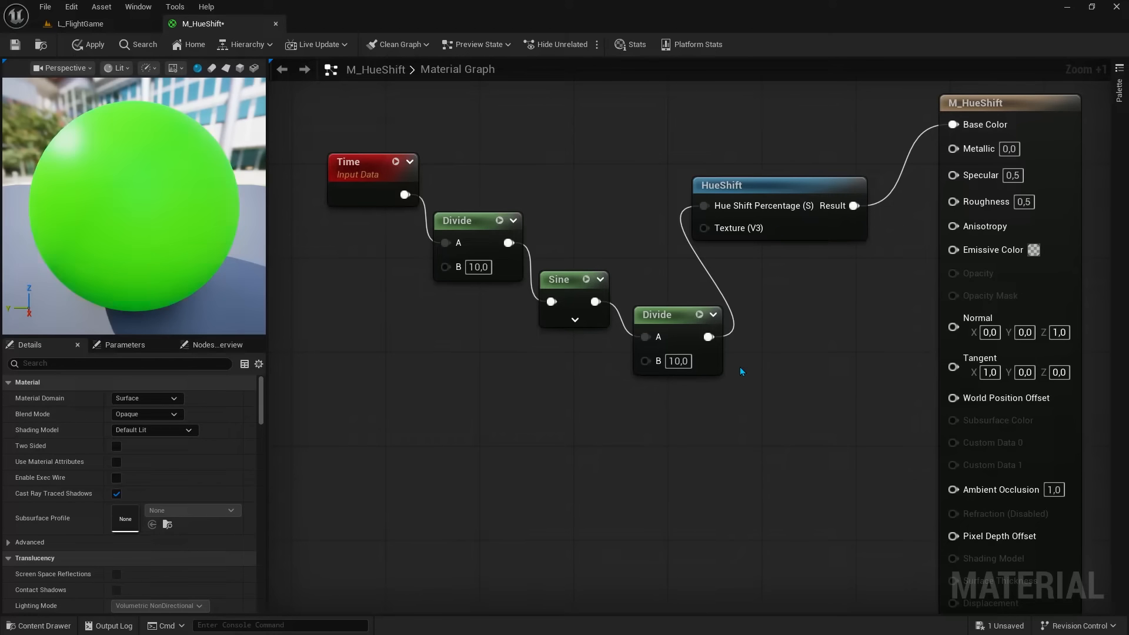
Straighten the connections of the Time, Divide, Sine and Divide nodes so they line up with the HueShift node.
drag(716, 401, 335, 163)
key(q)
key(q)
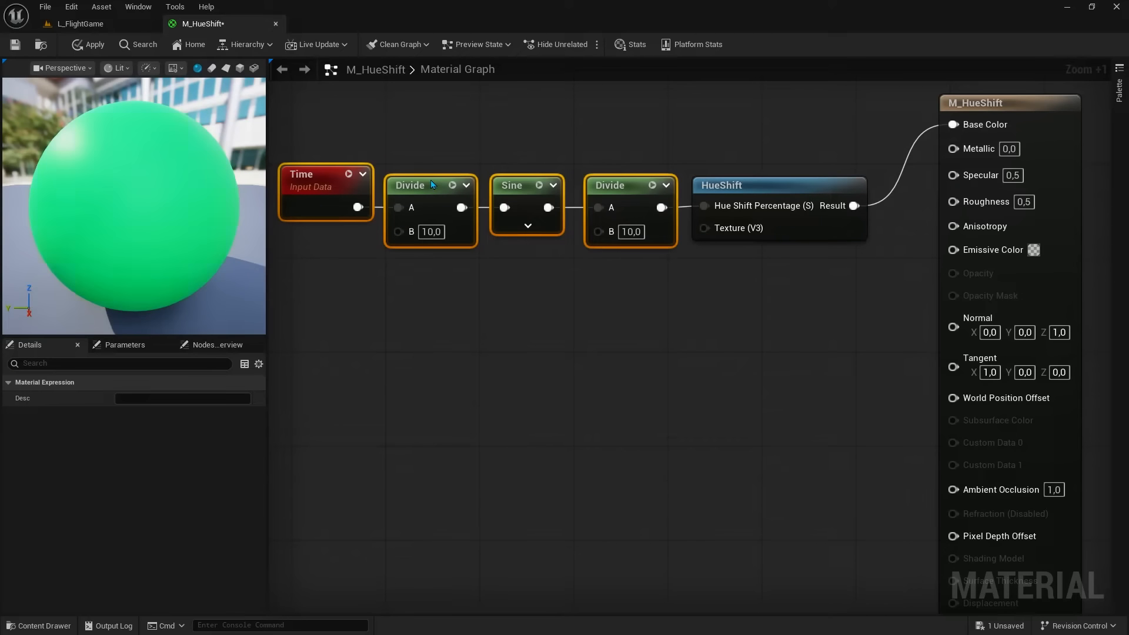
Add a vector parameter named Color and connect it to the HueShift node's Texture input.
click(515, 304)
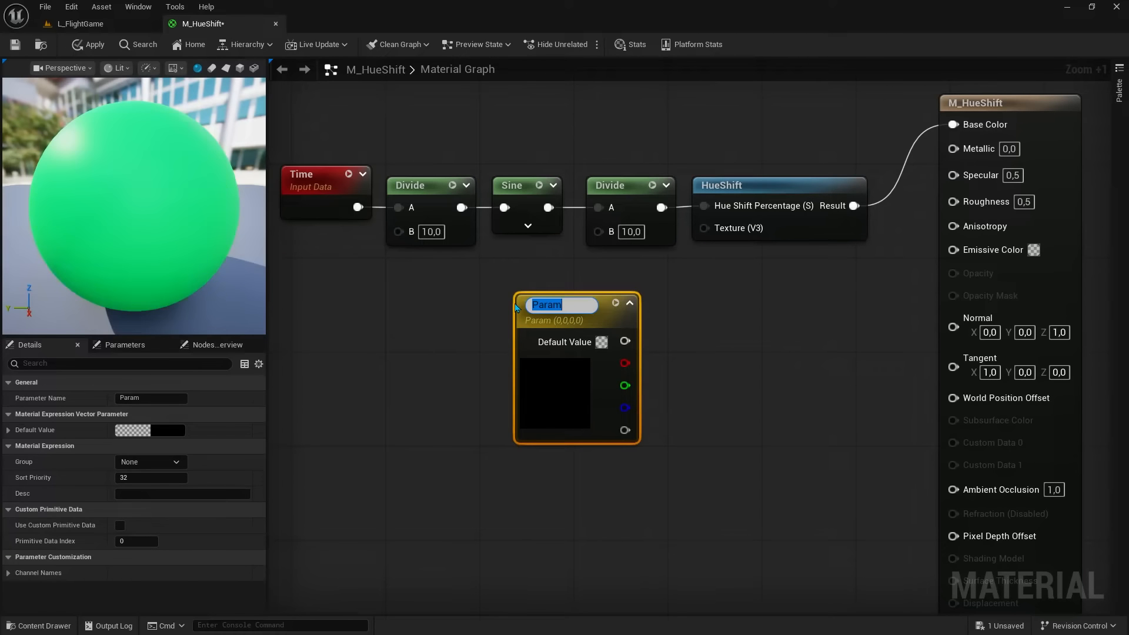
text(Color)
key(Return)
drag(625, 341, 704, 228)
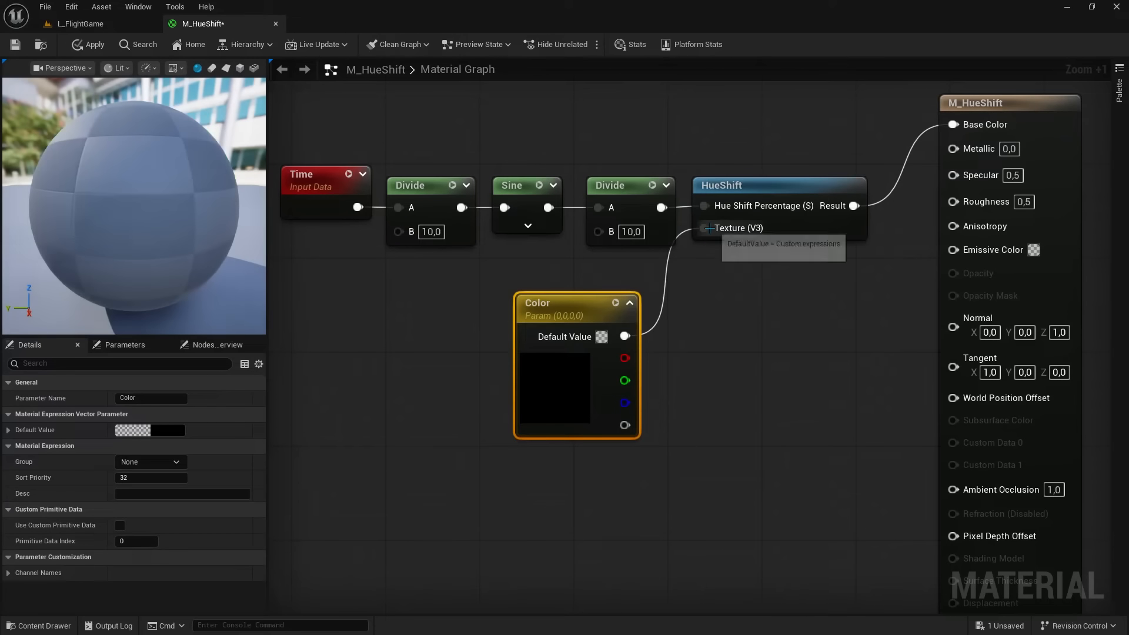
Set the Color parameter's default value to a purple of about 0.362, 0.0179, 1.
double_click(568, 380)
mouse_move(615, 401)
mouse_down()
mouse_move(610, 437)
mouse_move(697, 396)
mouse_up()
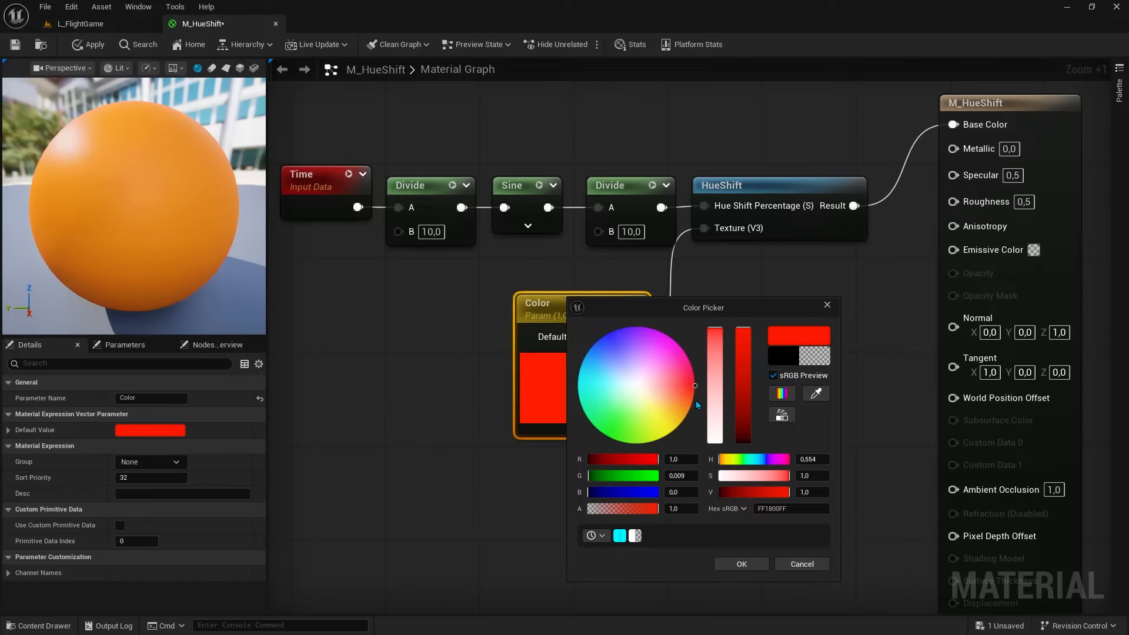
click(627, 328)
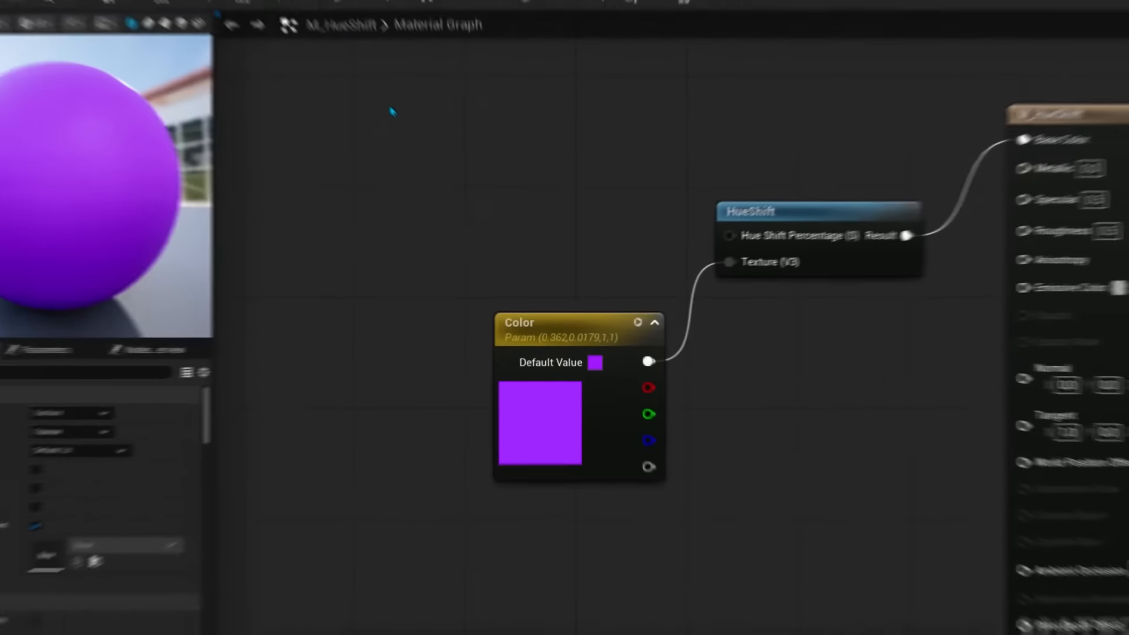
Add a Texture Sample node beside the HueShift node and assign it the T_Default_WindNoise texture.
click(416, 138)
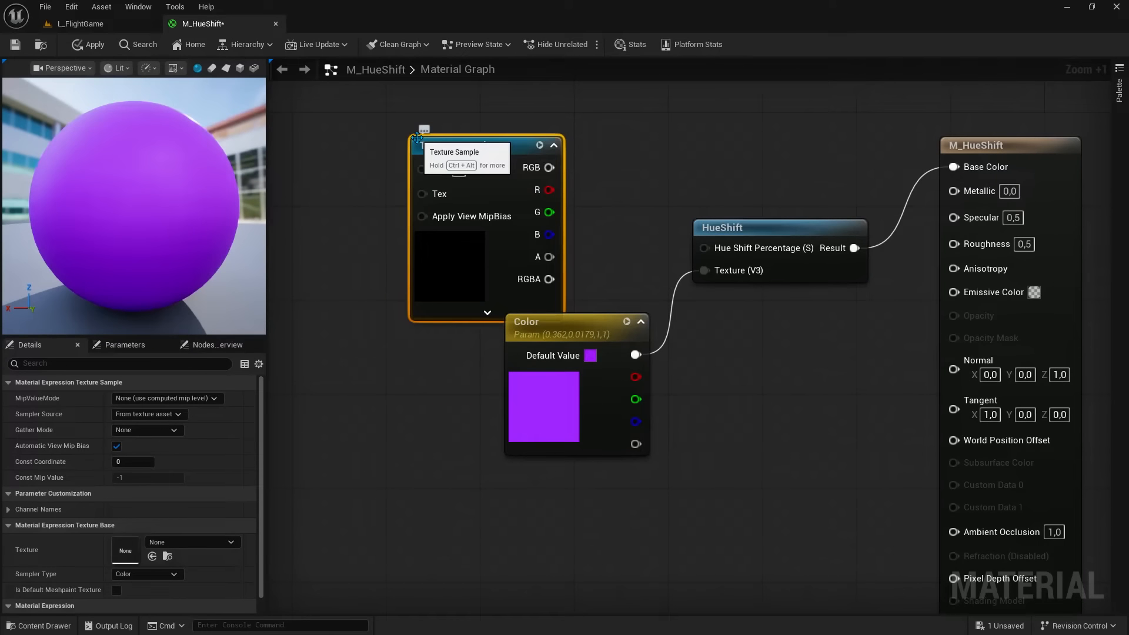
drag(417, 137, 360, 122)
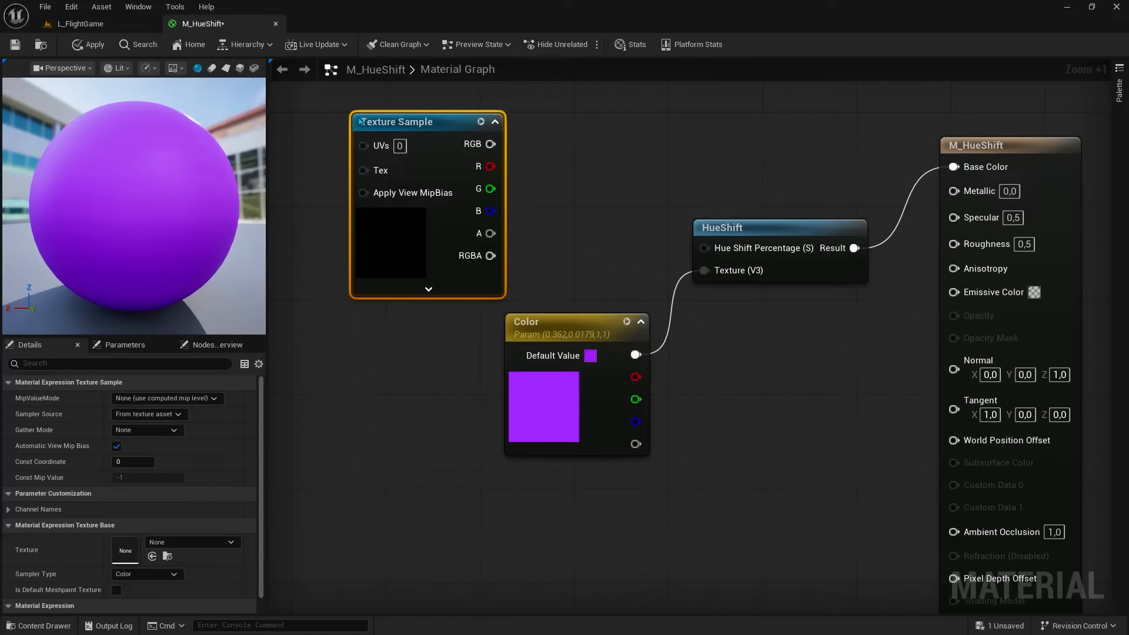
click(179, 543)
text(noise)
scroll(229, 492, down, 10)
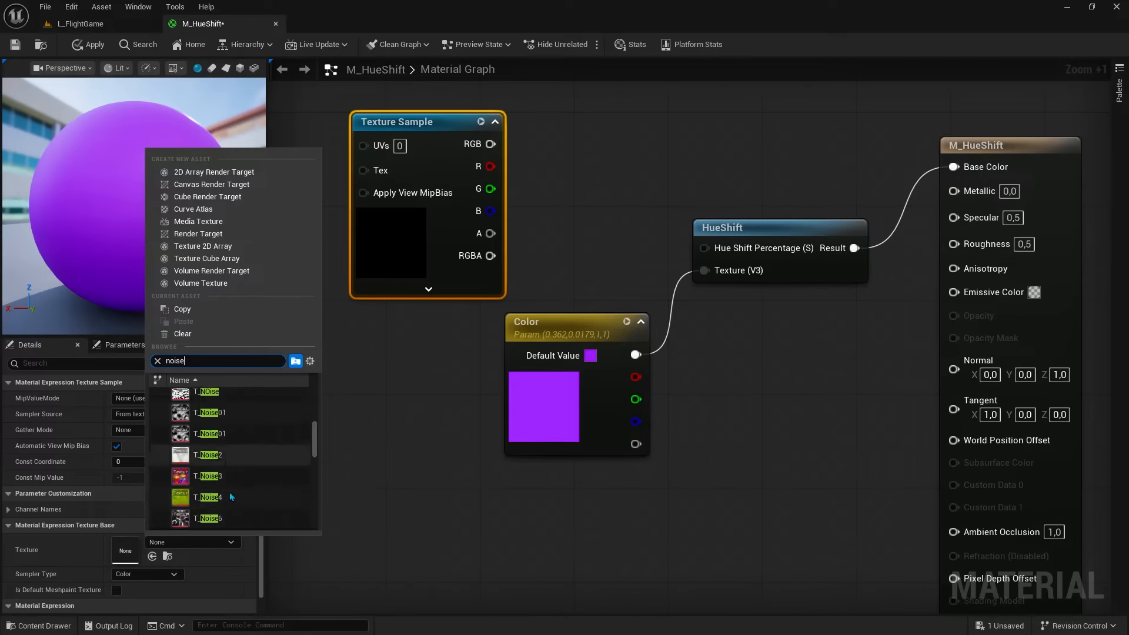
click(226, 422)
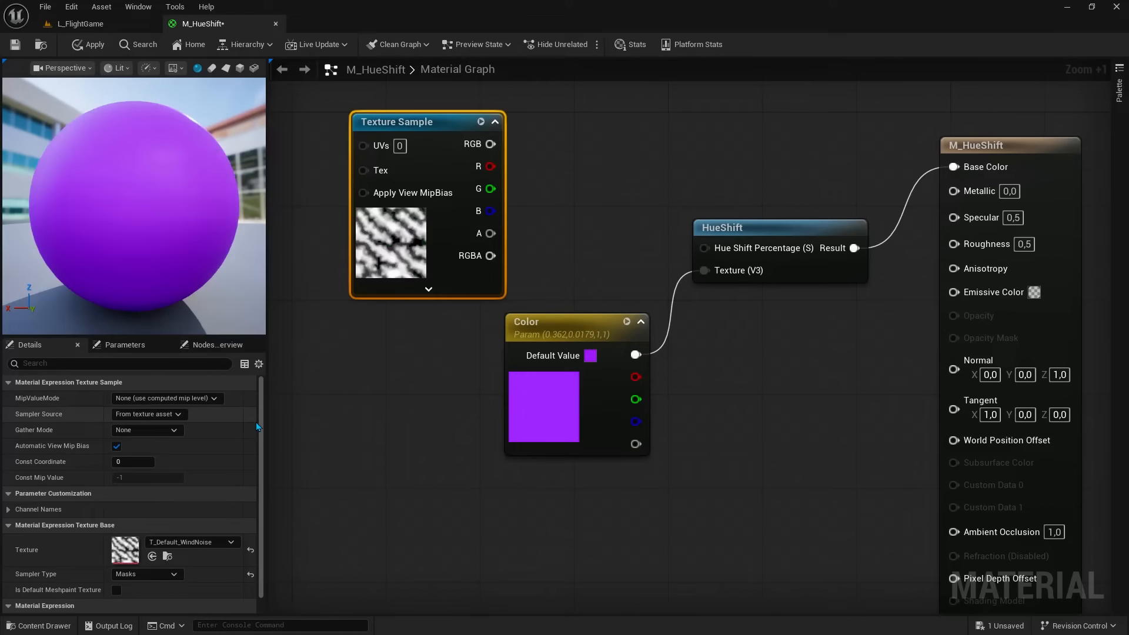
Connect the Texture Sample's RGB output to the HueShift node's Hue Shift Percentage input.
drag(491, 144, 704, 248)
drag(176, 285, 307, 253)
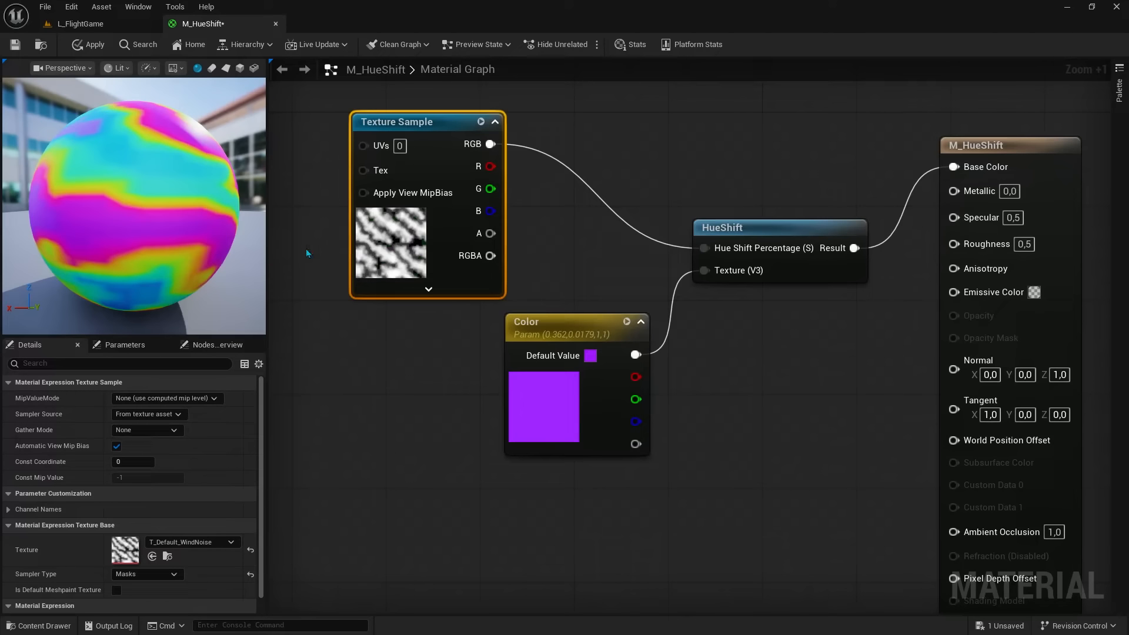
Add a Divide node fed by the Texture Sample's RGB output and set its B value to 5.
drag(491, 144, 564, 169)
text(div)
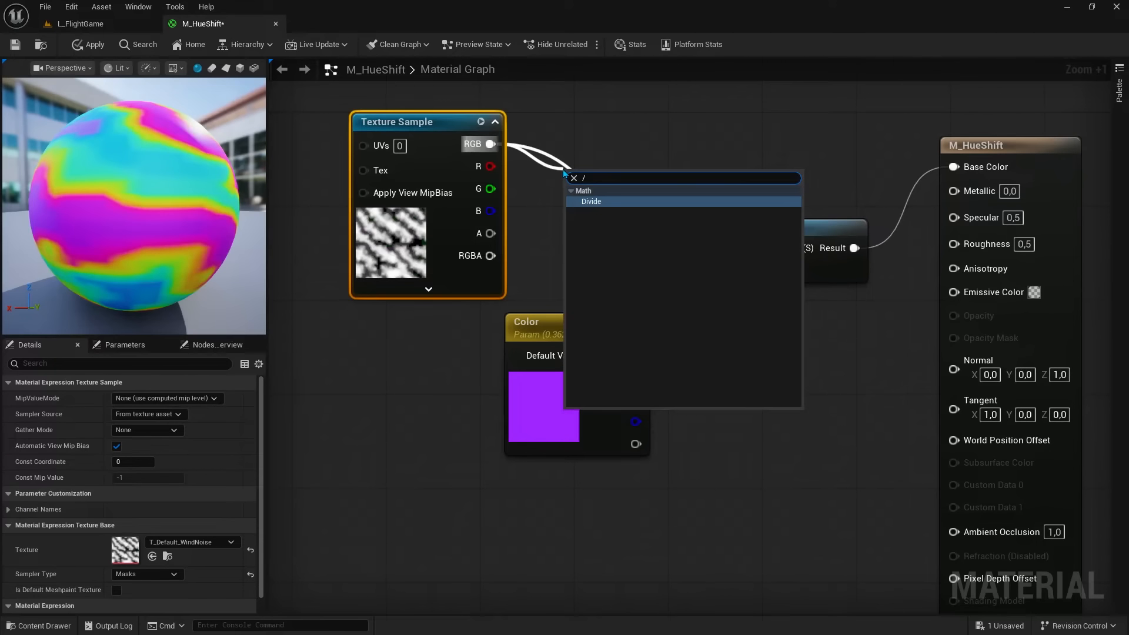
key(Return)
click(605, 215)
text(5)
key(Return)
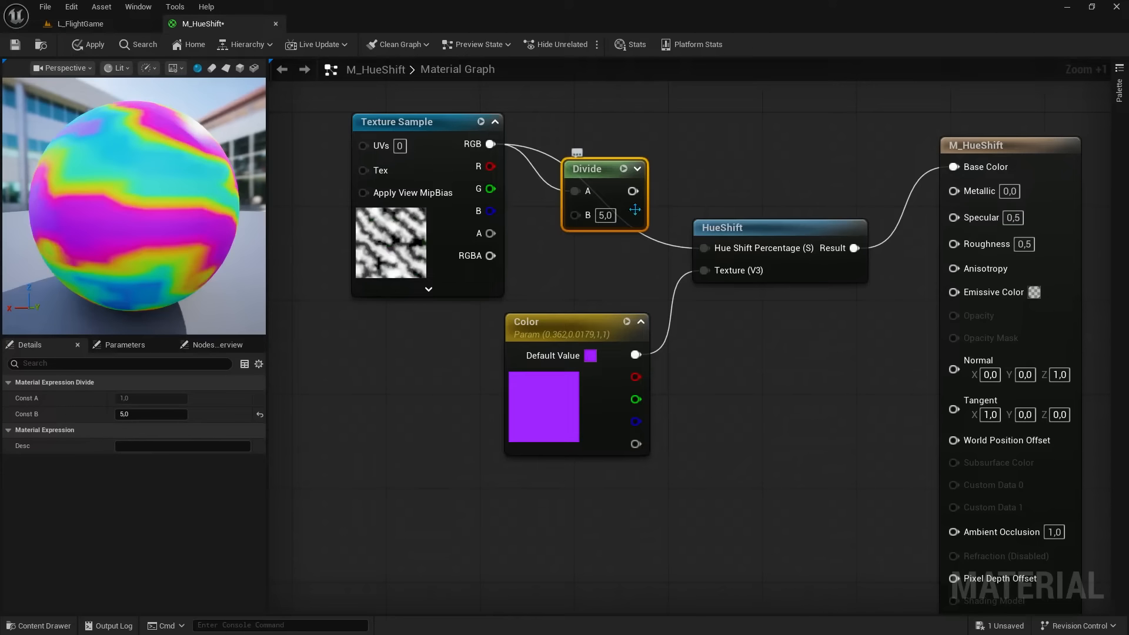
Connect the Divide node's output to the HueShift node's Hue Shift Percentage input and inspect the preview sphere.
drag(633, 191, 705, 248)
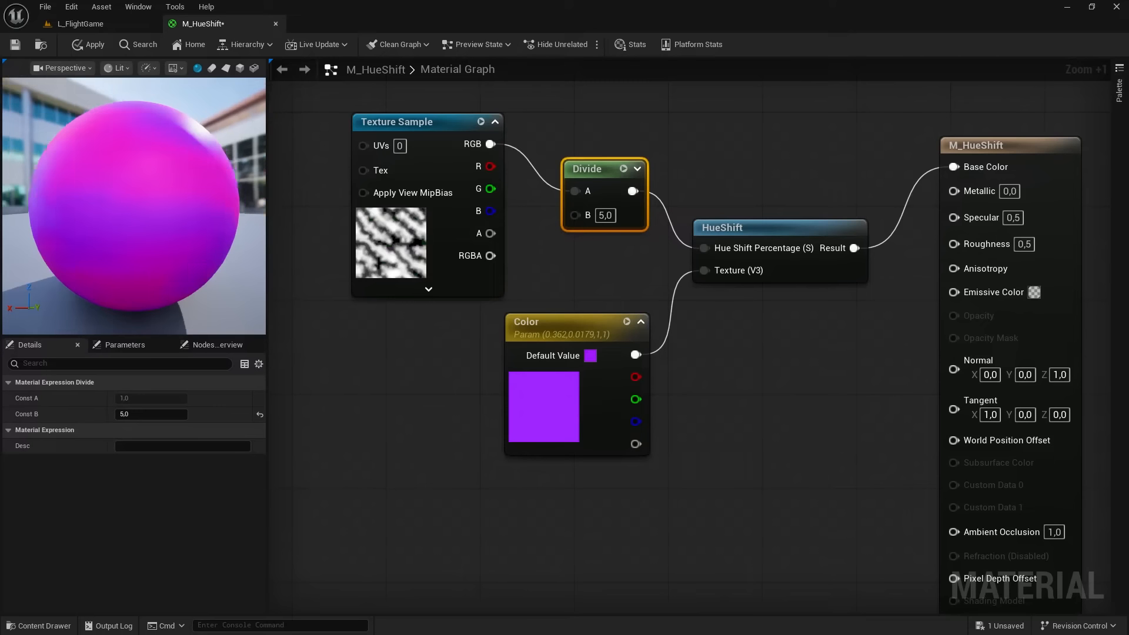
drag(170, 206, 89, 197)
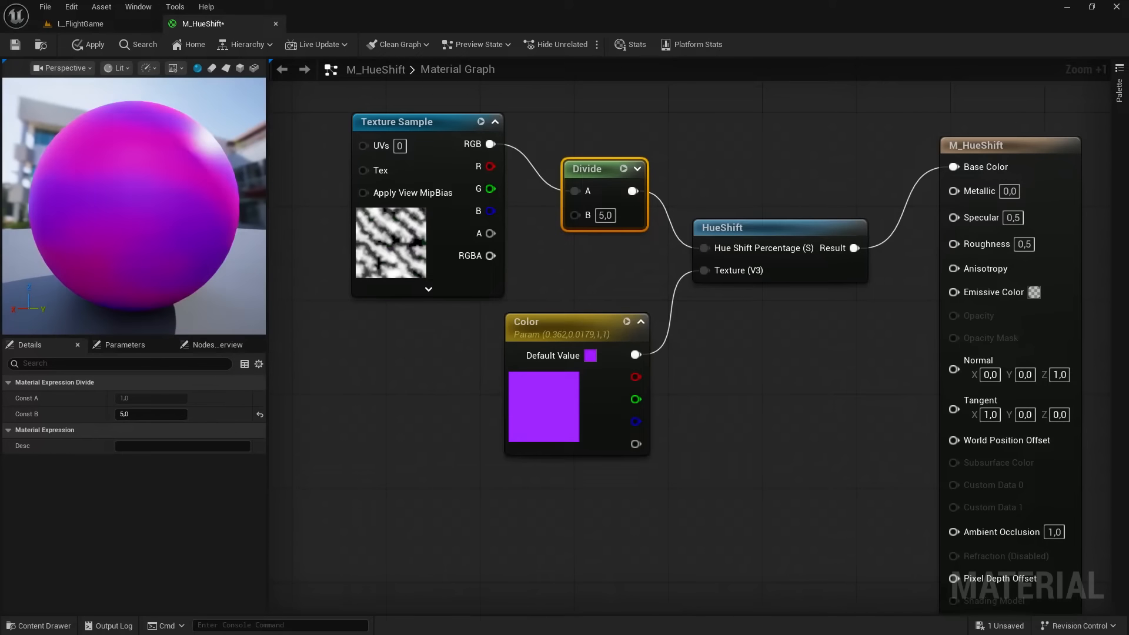
Set the Color parameter's default value to an orange of about 1, 0.173, 0.
click(521, 386)
double_click(540, 396)
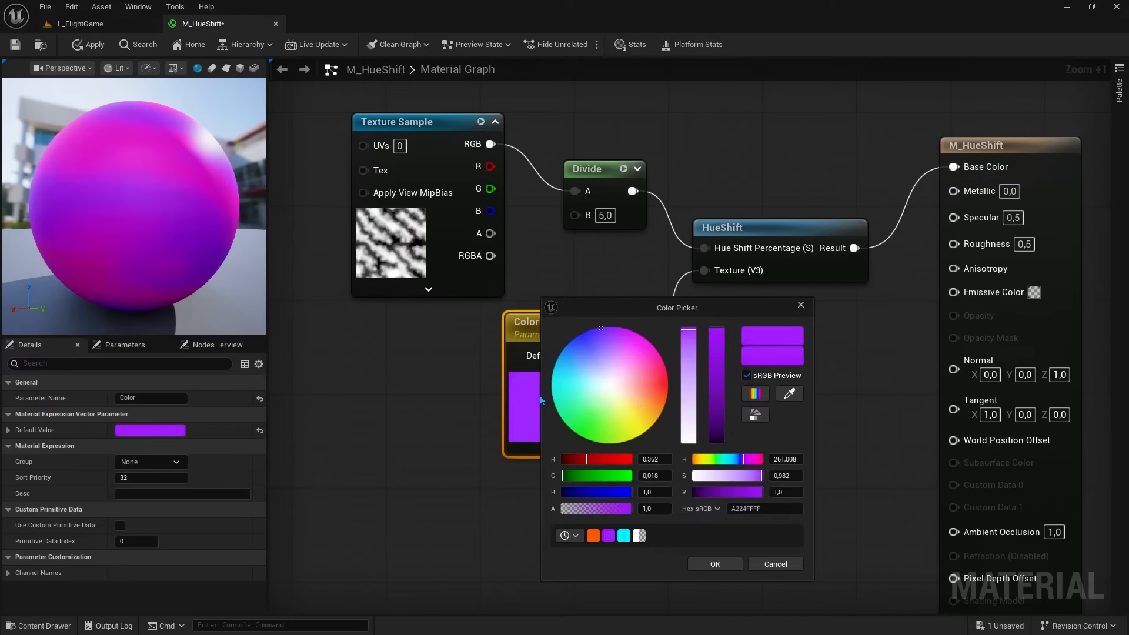
drag(633, 396, 668, 397)
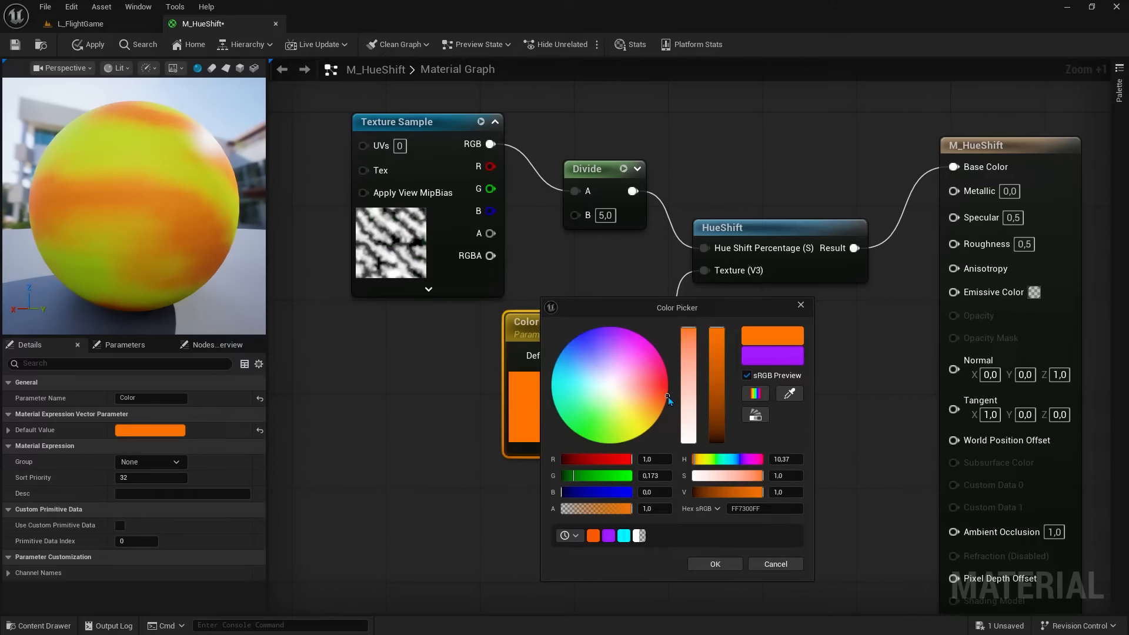
click(714, 565)
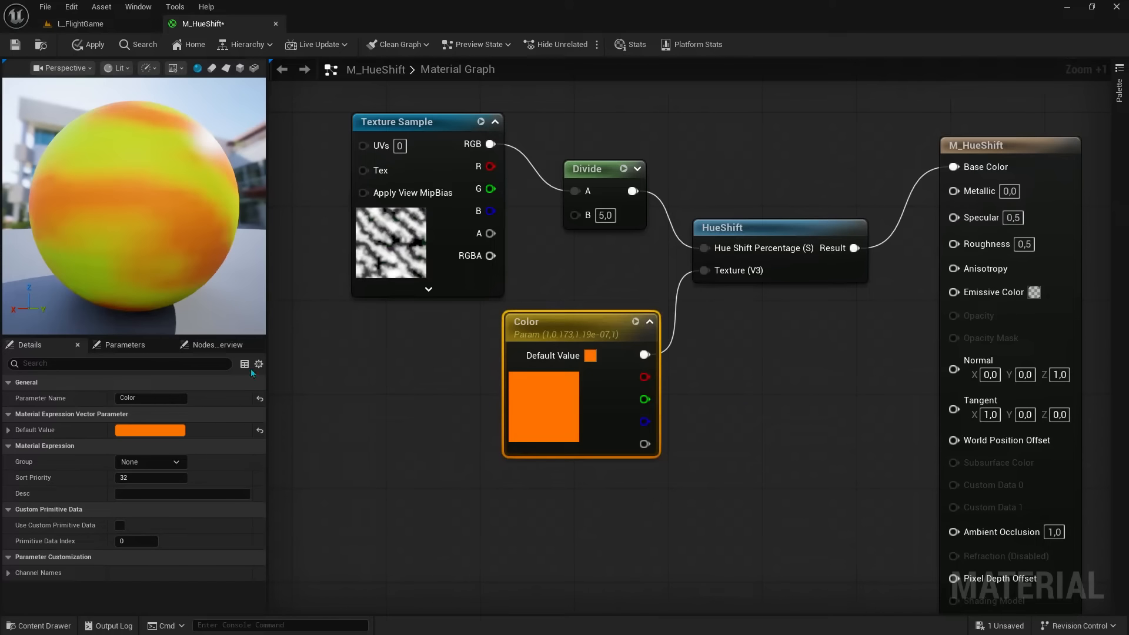
drag(134, 206, 223, 165)
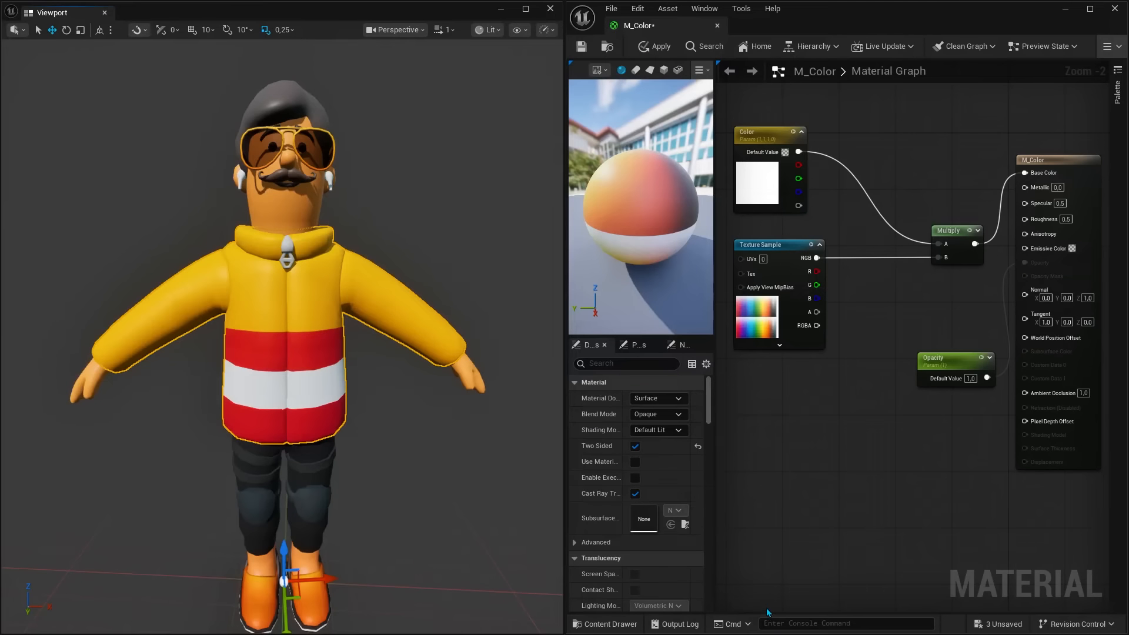
In M_Color, add a HueShift node with the Texture Sample's RGB feeding its Texture input and its Result feeding Multiply's B.
drag(816, 263, 843, 292)
text(hue)
key(Return)
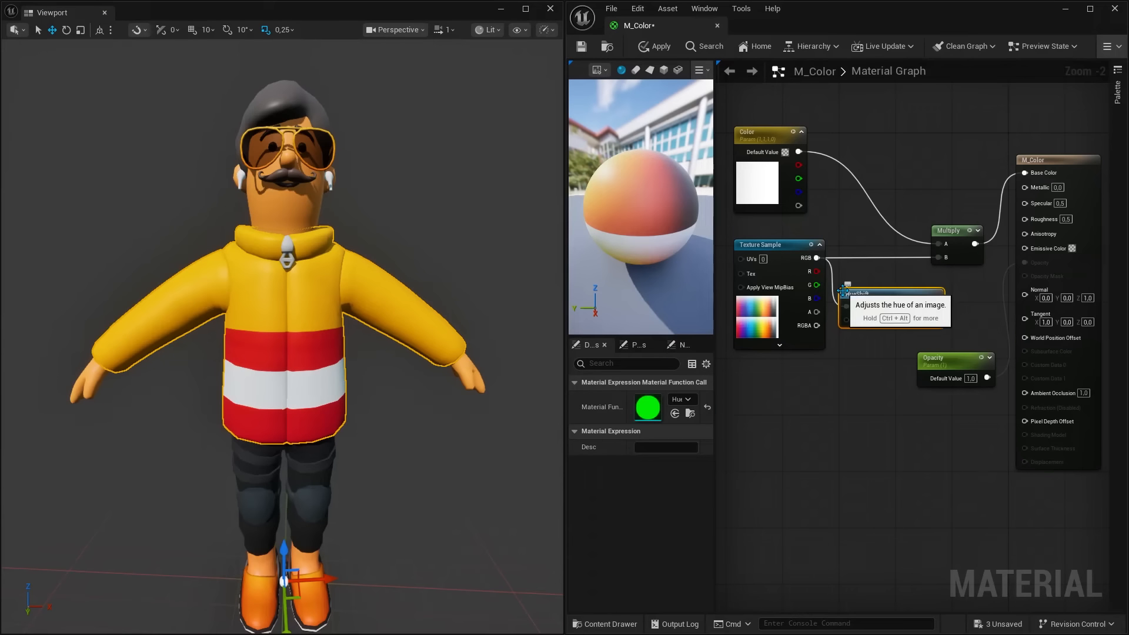
ctrl+drag(846, 307, 850, 321)
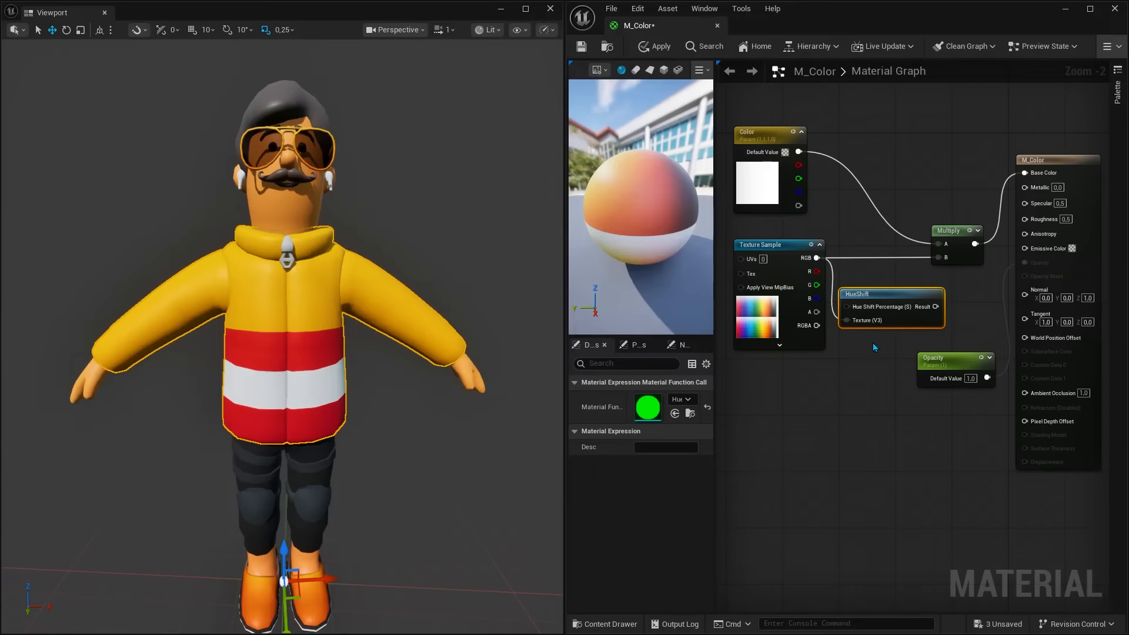
drag(942, 306, 941, 260)
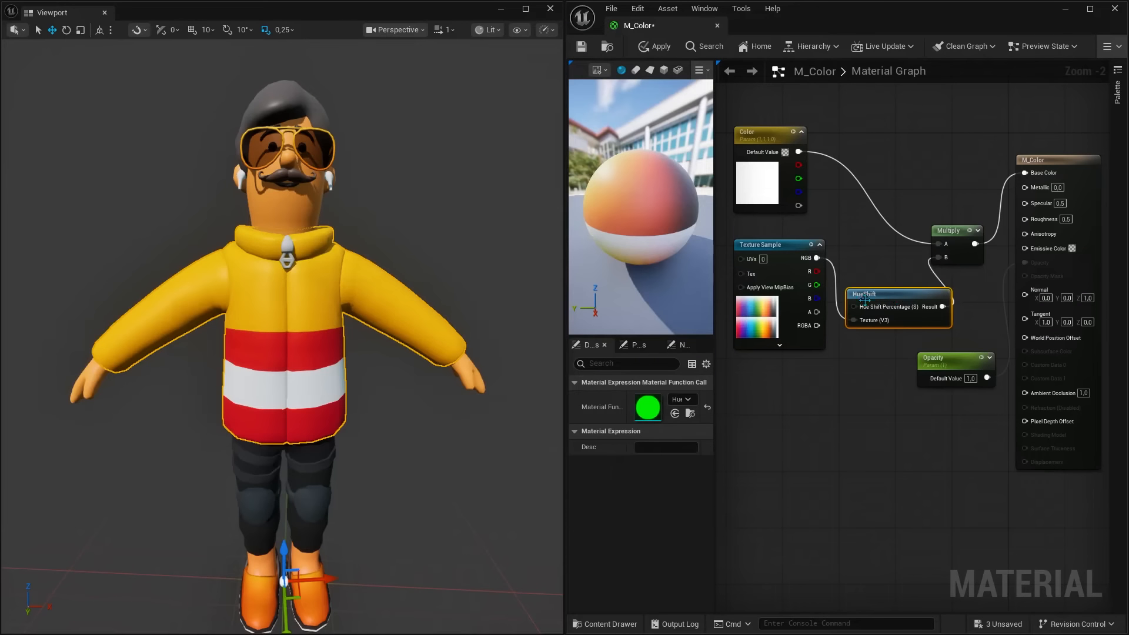
Promote the HueShift node's Hue Shift Percentage input to a parameter, place it below the Texture Sample and apply the material.
right_click(852, 306)
click(892, 405)
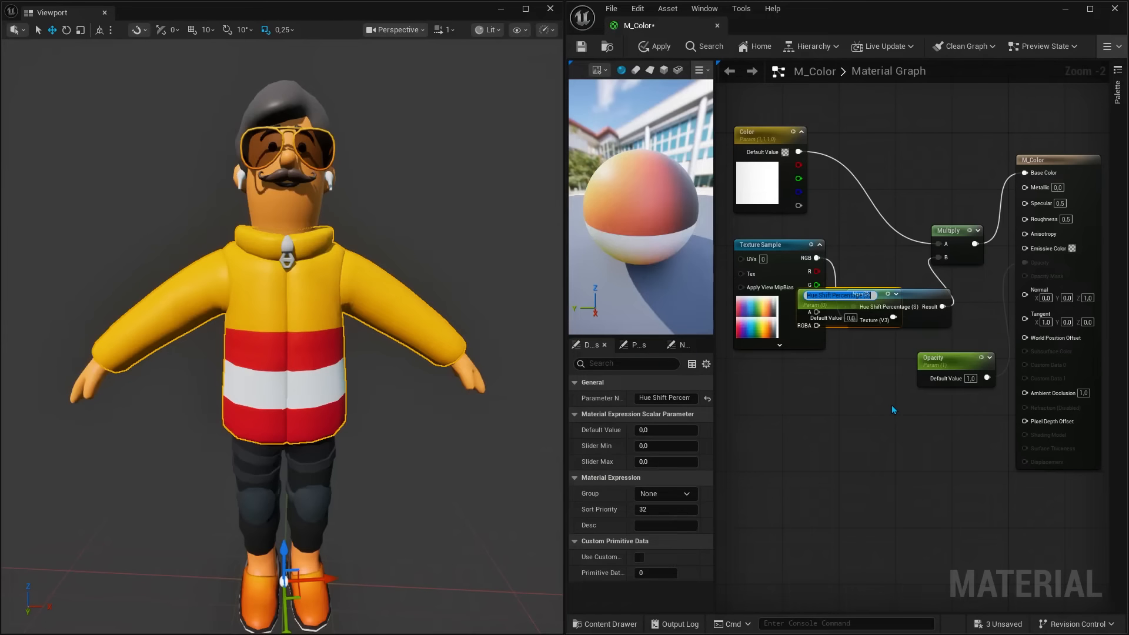
click(891, 405)
drag(844, 294, 778, 365)
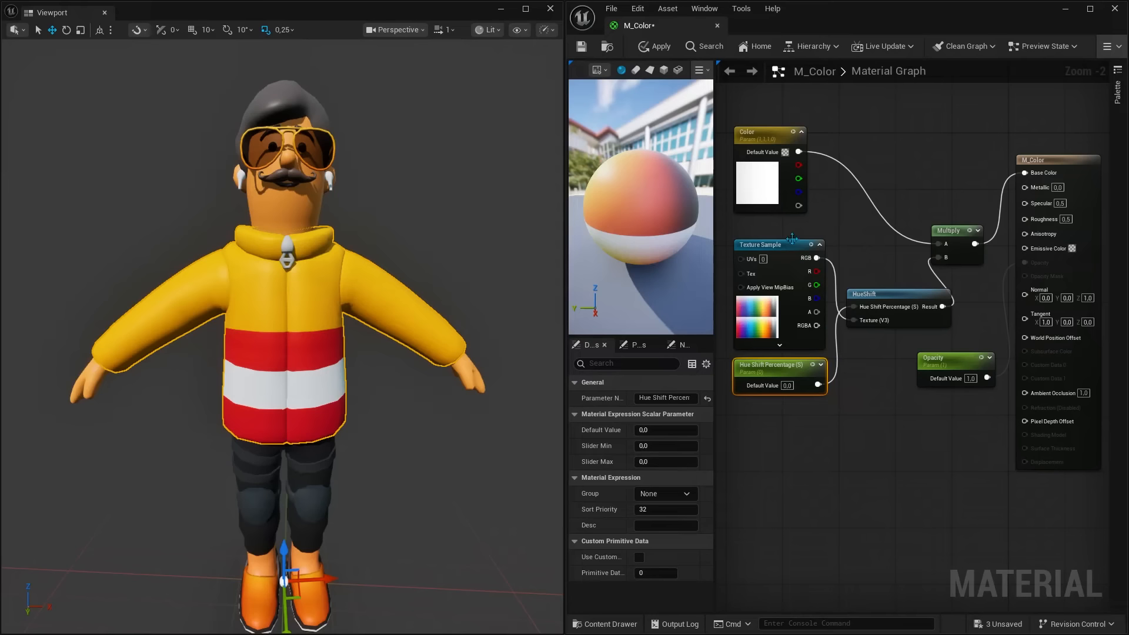
click(655, 47)
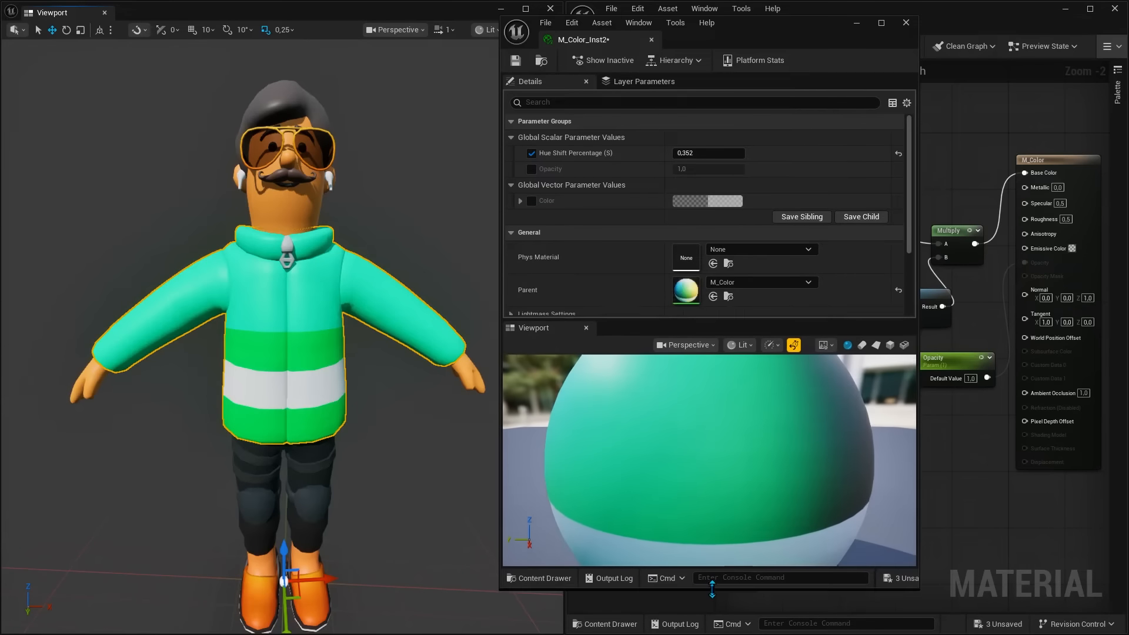
Enlarge the M_Color_Inst2 material instance window and increase its Hue Shift Percentage to recolor the character's jacket.
drag(712, 590, 712, 634)
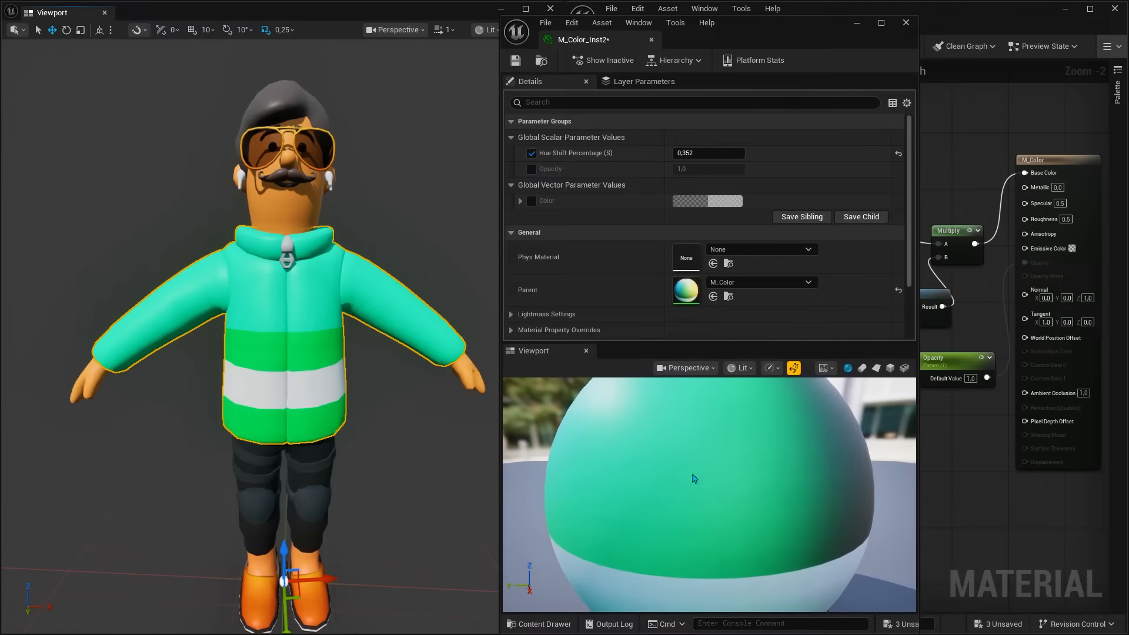
drag(702, 154, 750, 153)
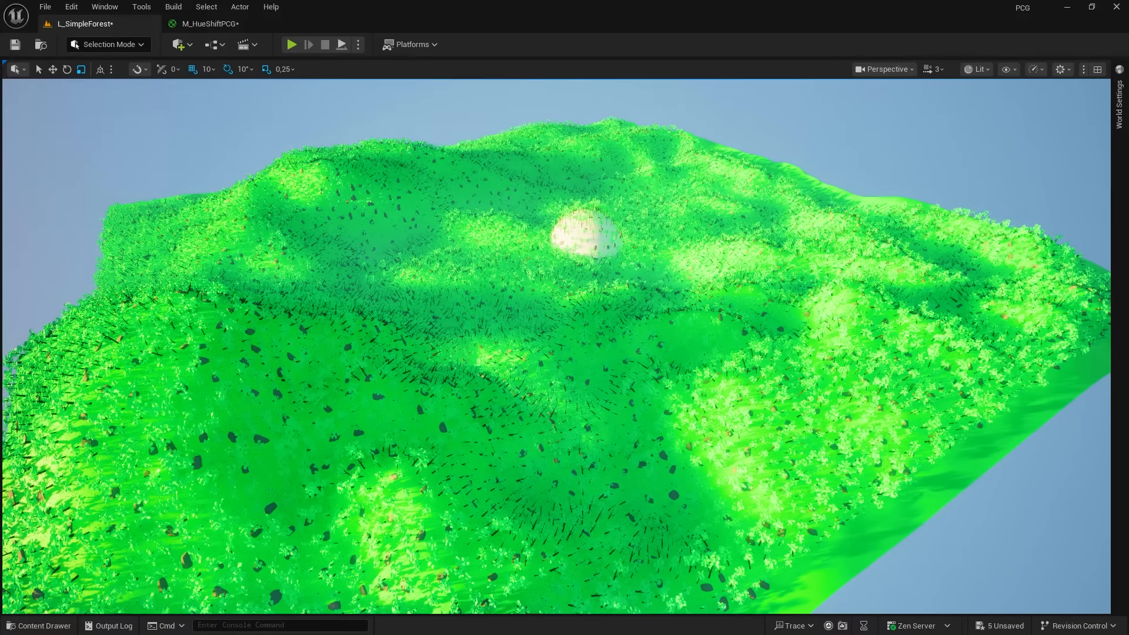
Add an Absolute World Position node to the M_HueShiftPCG material graph.
key(w)
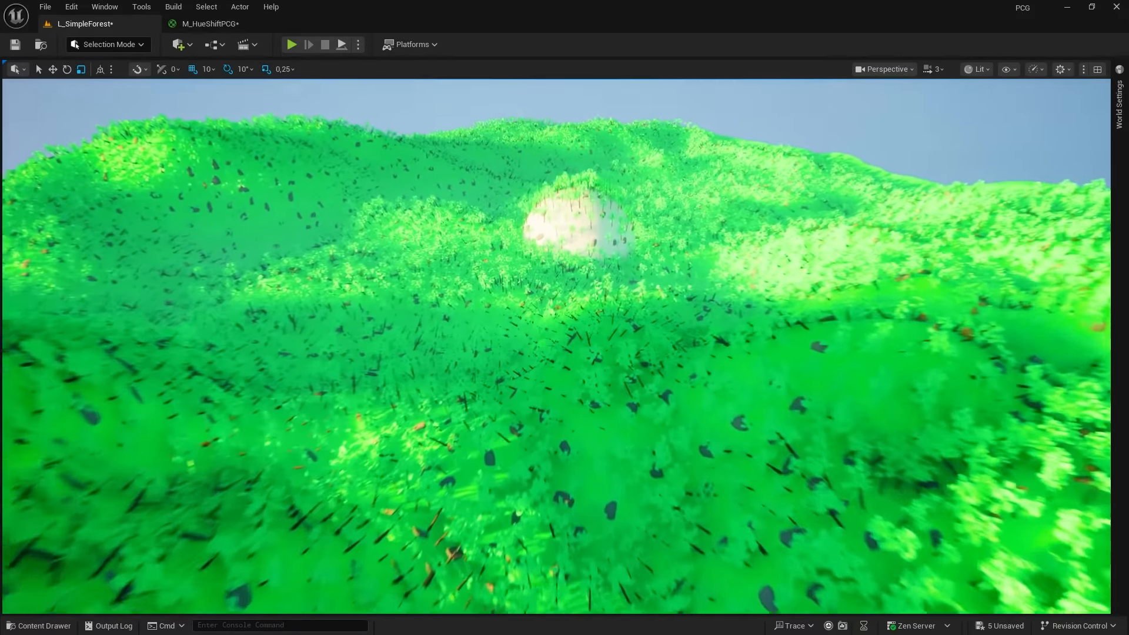
key(w)
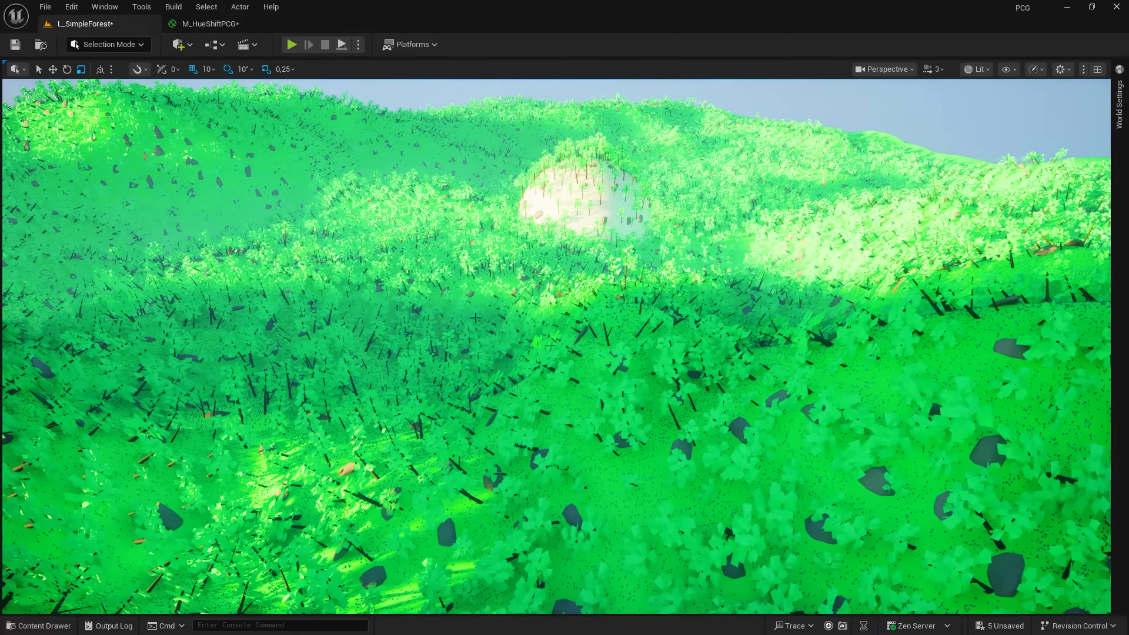
click(203, 27)
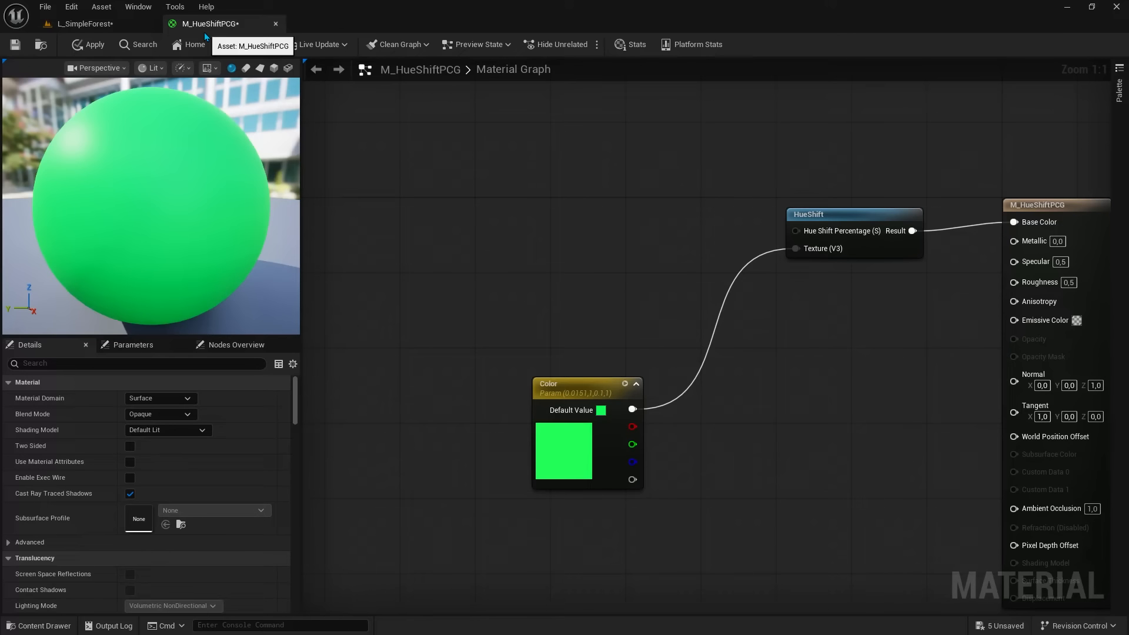
right_click(336, 204)
text(absolute)
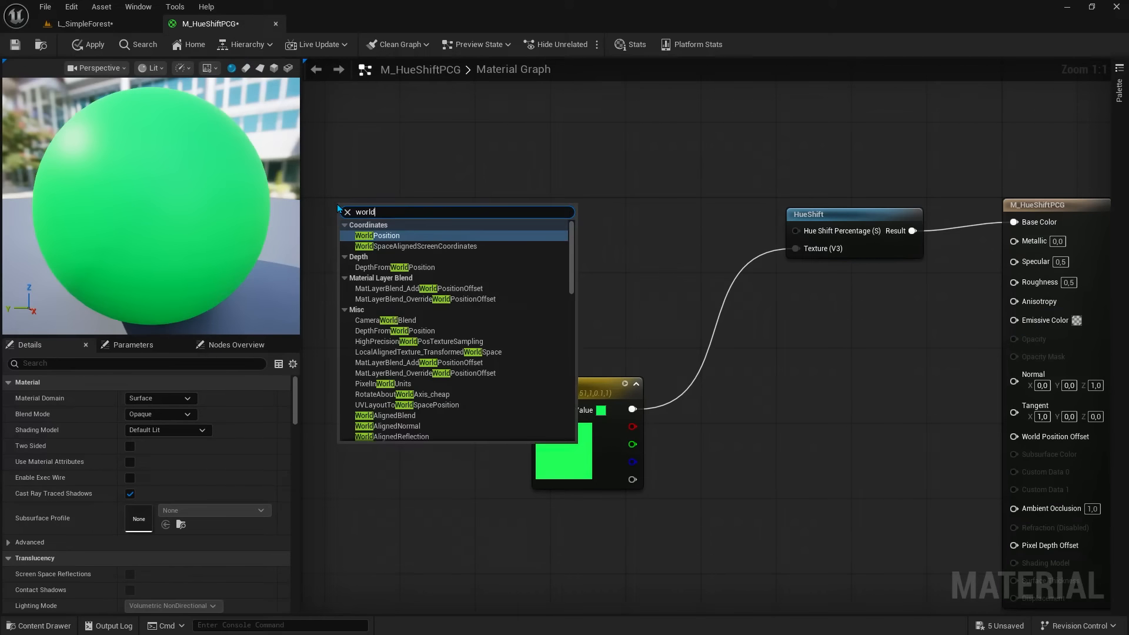
key(Return)
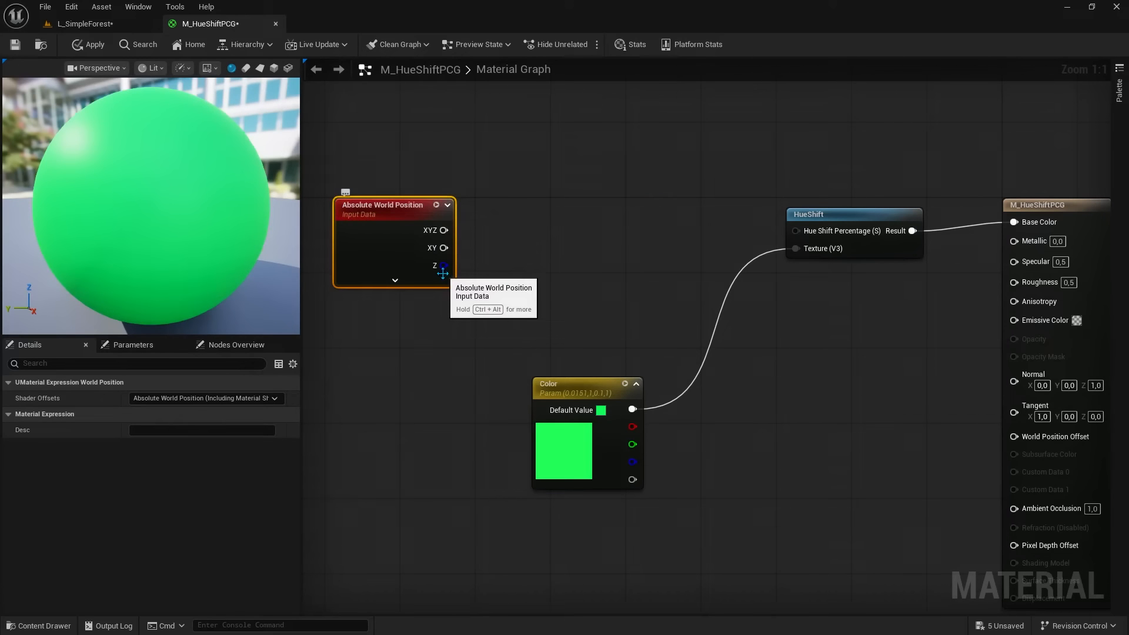
Add a Subtract node with its A input fed by Absolute World Position's Z output.
drag(442, 266, 488, 257)
text(subtract)
key(Return)
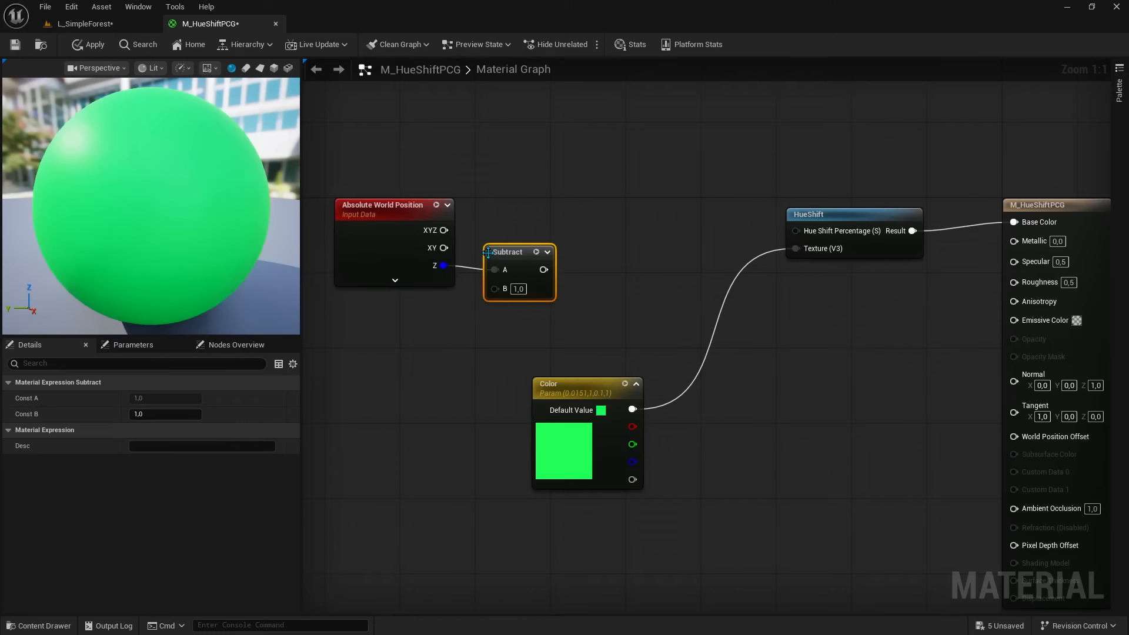
Promote the Subtract node's B input to a parameter named Height and place it below Absolute World Position.
right_click(495, 288)
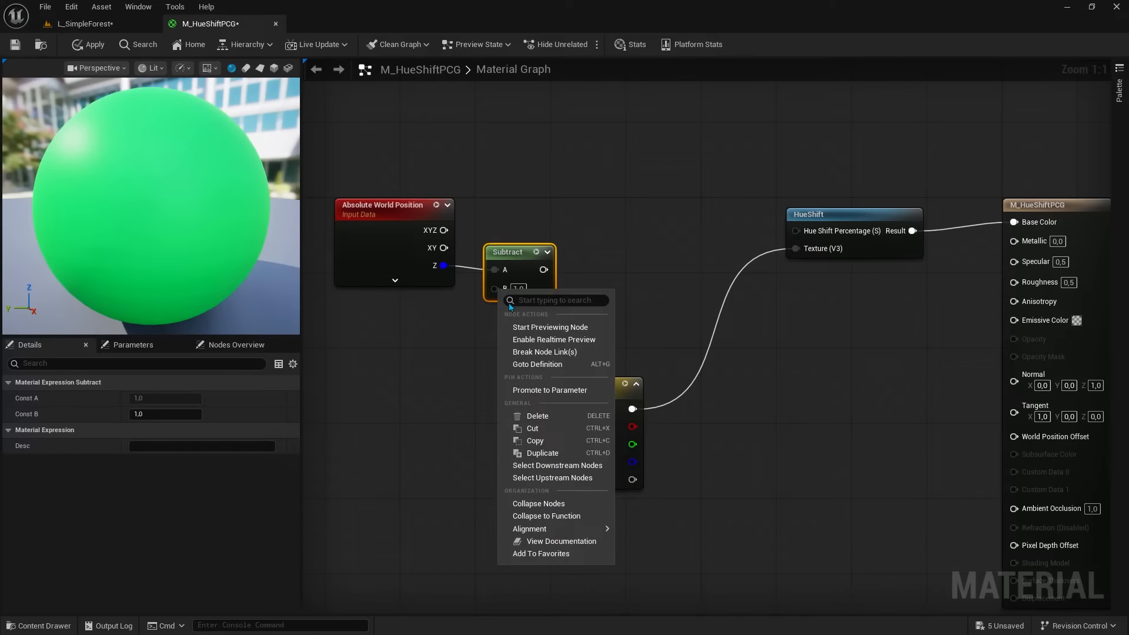
click(541, 389)
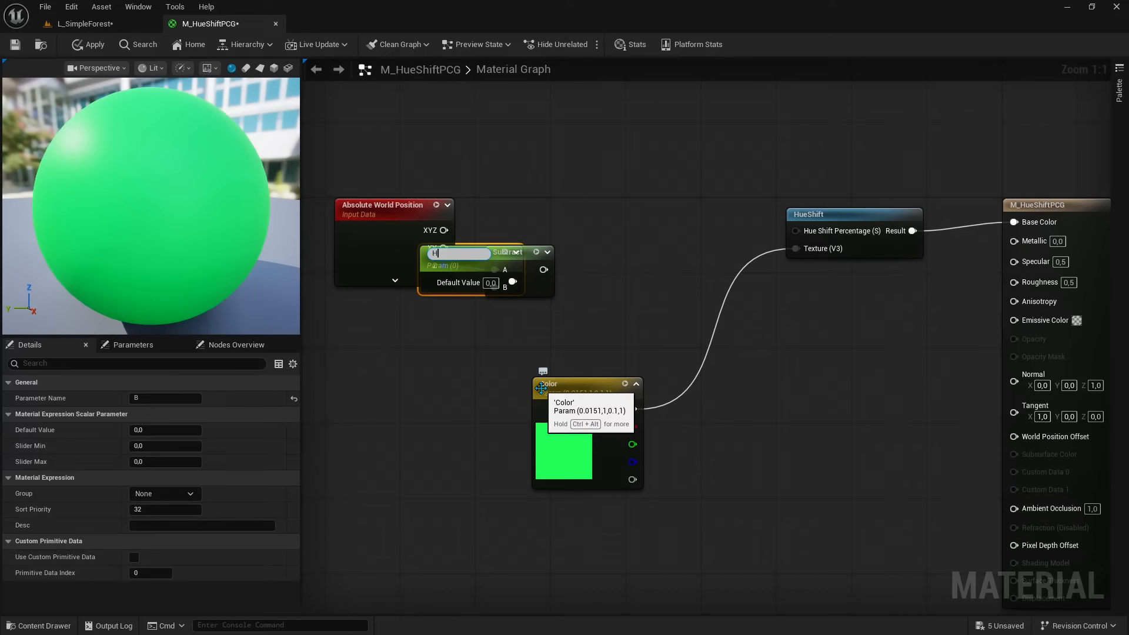
text(Height)
key(Return)
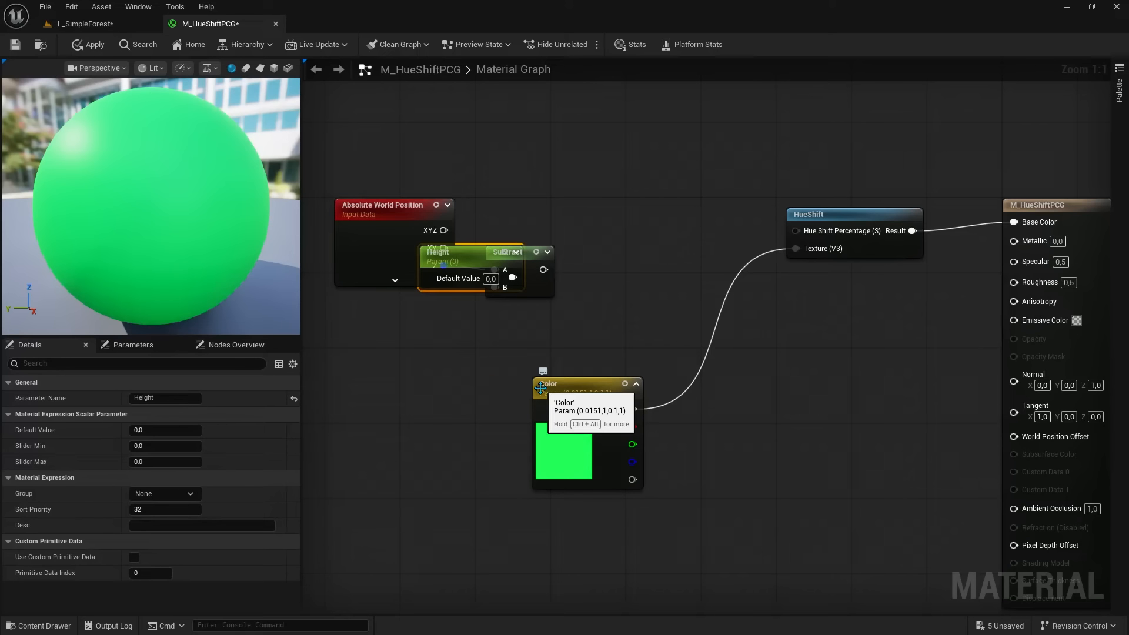
drag(469, 257, 403, 323)
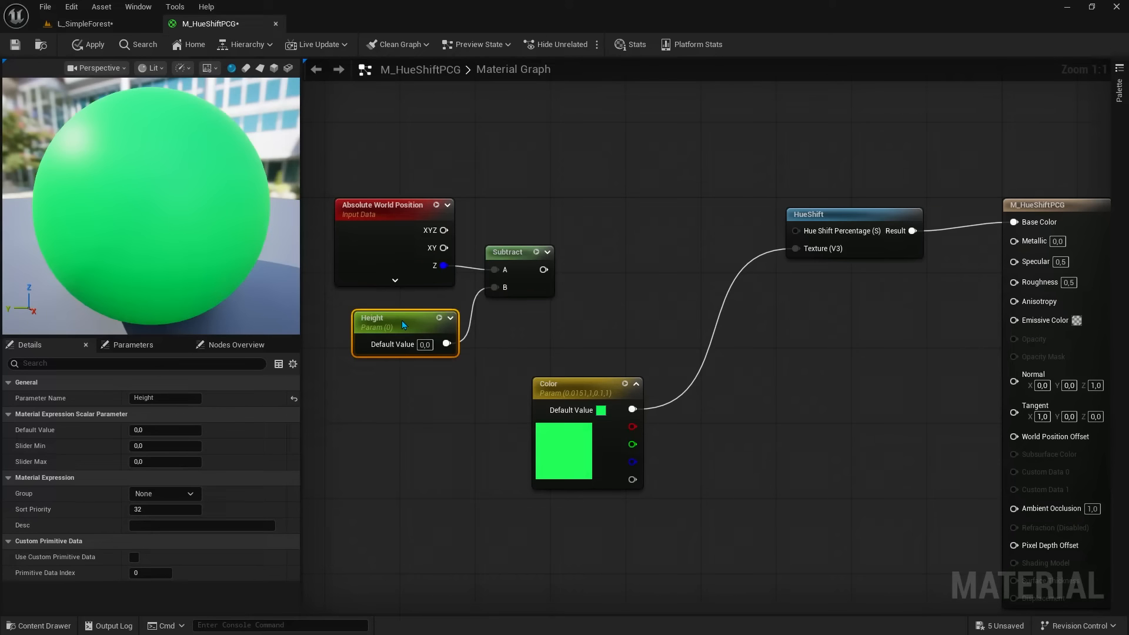
Add a Divide node with its A input fed by the Subtract node's output.
drag(594, 239, 594, 239)
text(div)
key(Return)
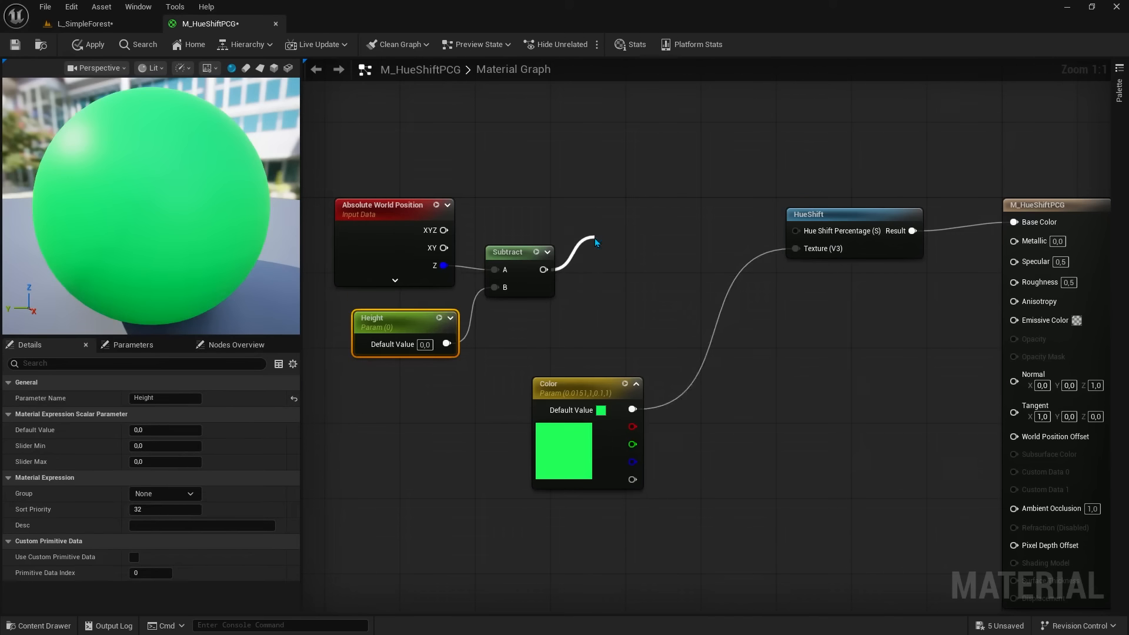
Promote the Divide node's B input to a parameter named Smoothness and place it beside the Height parameter.
right_click(597, 280)
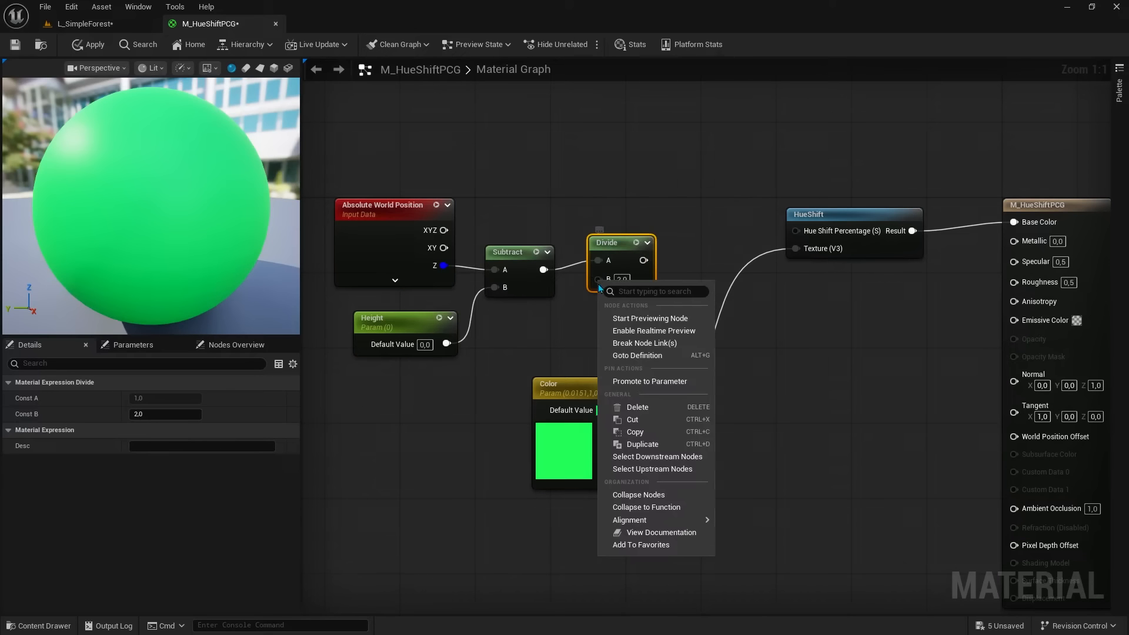
click(633, 381)
text(Smoothness)
key(Return)
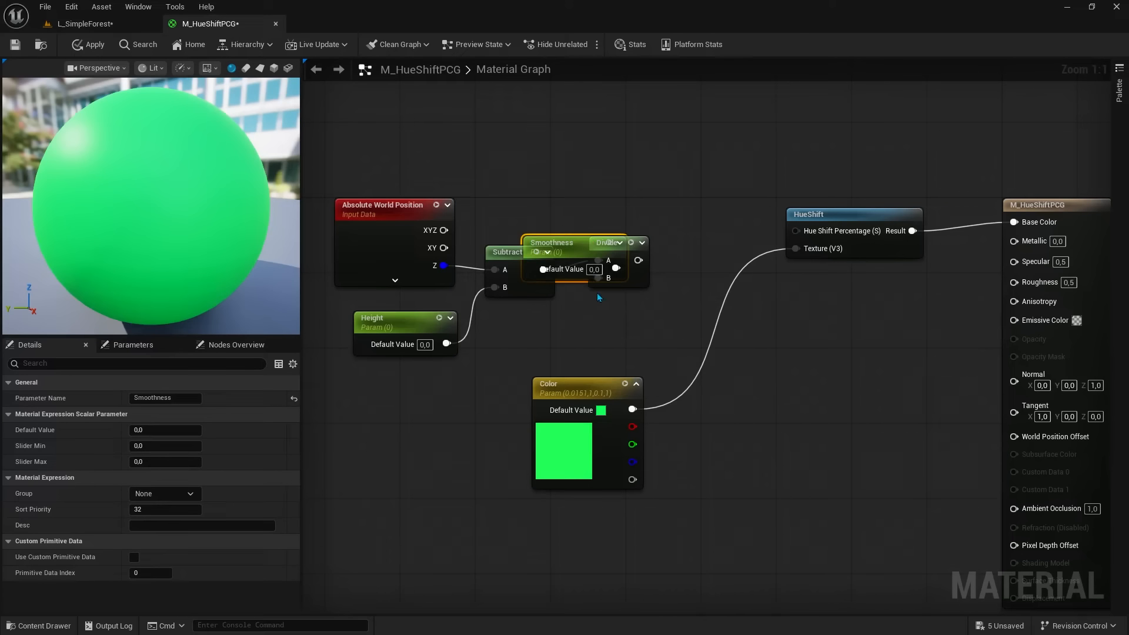
drag(572, 245, 539, 322)
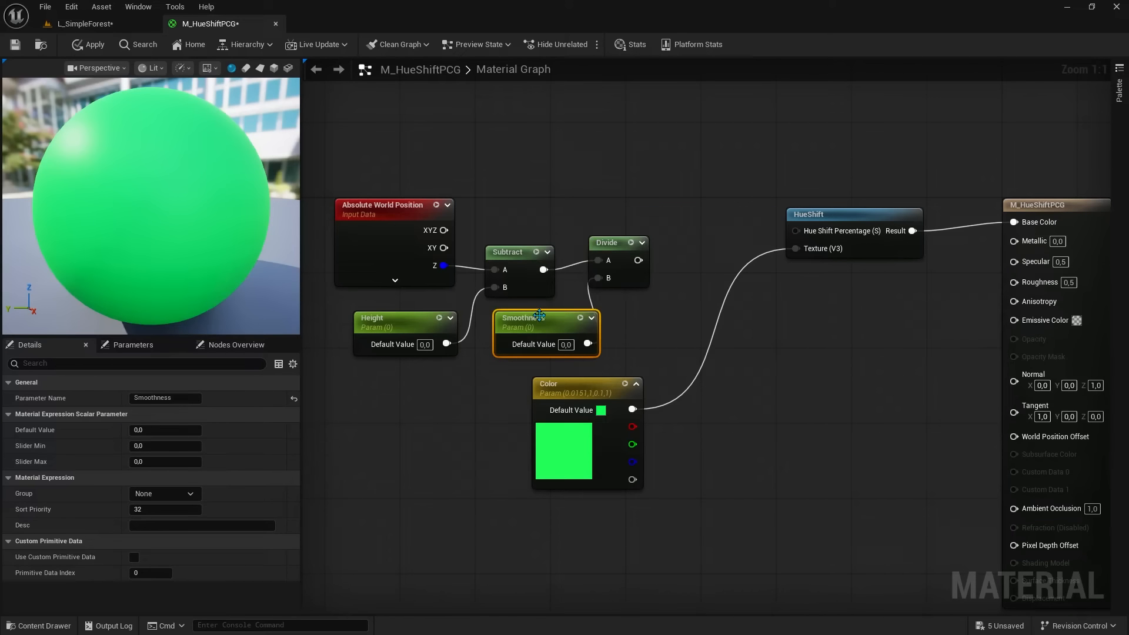
Set the Height and Smoothness default values to 1 and connect Divide's output to HueShift's Hue Shift Percentage input.
click(463, 355)
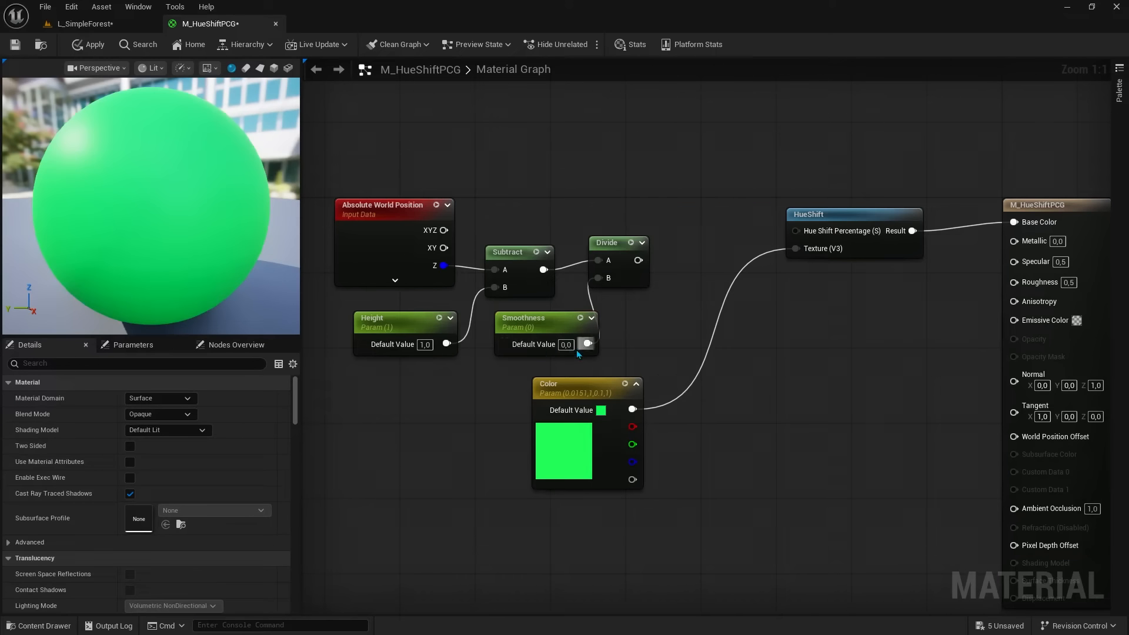
text(1)
key(Return)
drag(638, 260, 796, 230)
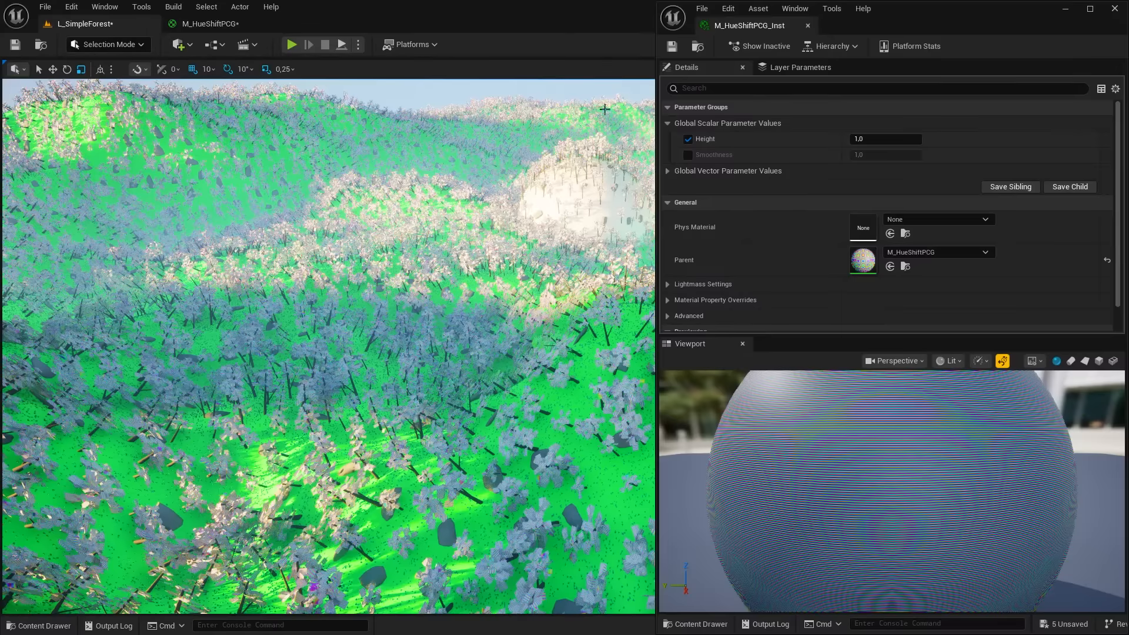
Enable the Smoothness parameter override in the M_HueShiftPCG_Inst material instance.
click(689, 156)
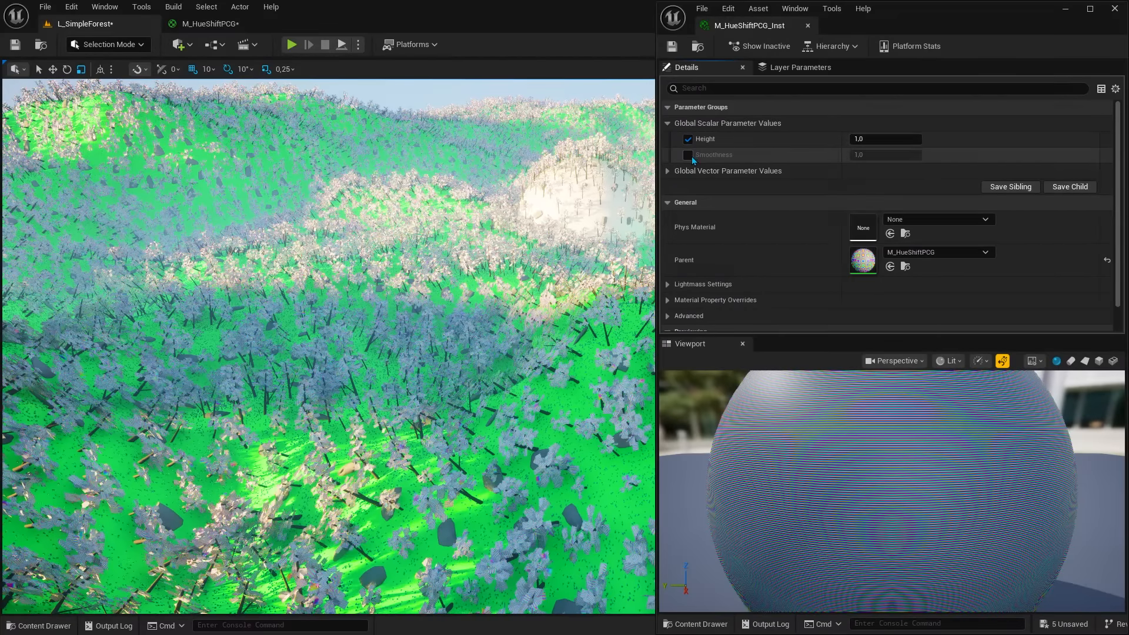